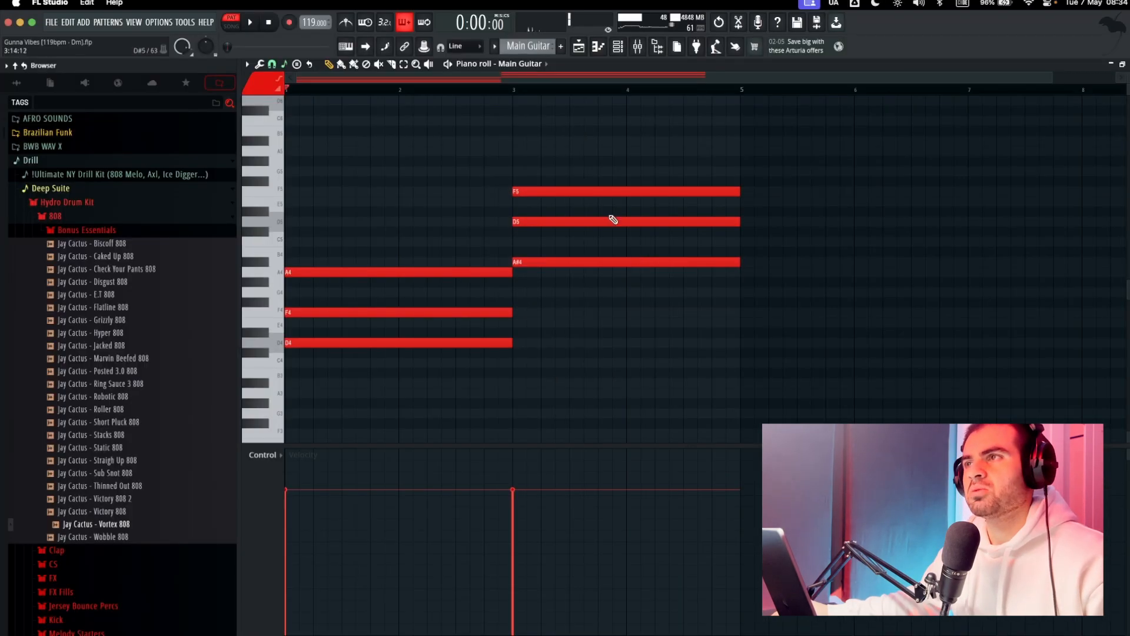
Move the second chord (A#4, D5, F5) down one octave and play the two-chord progression
left_click_drag(608, 168, 610, 307)
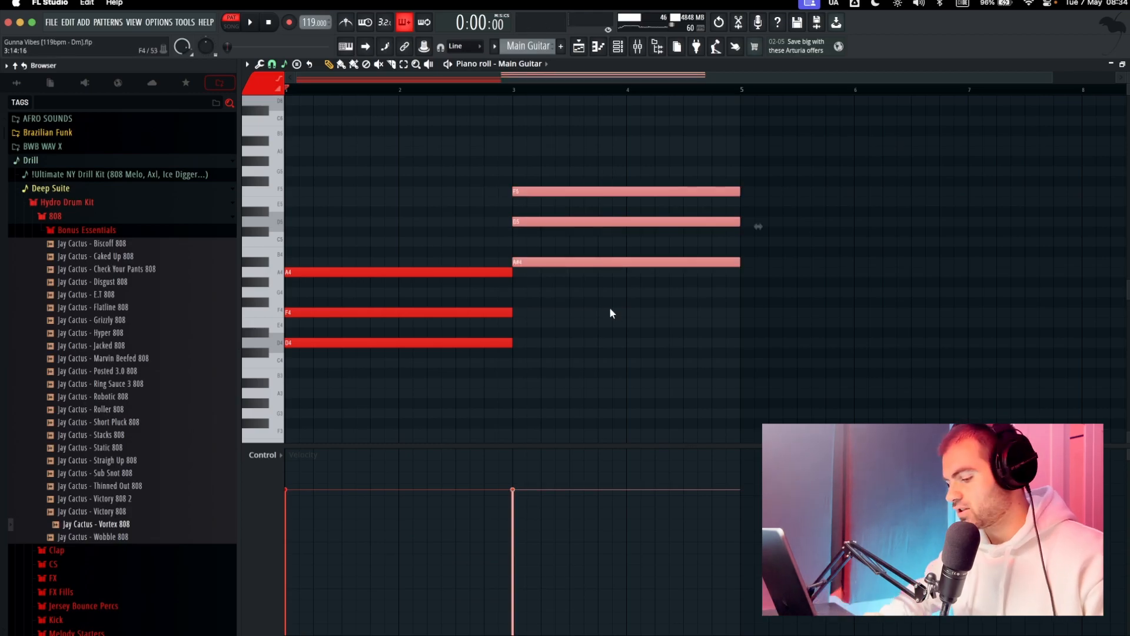
key("ctrl+Down")
key("space")
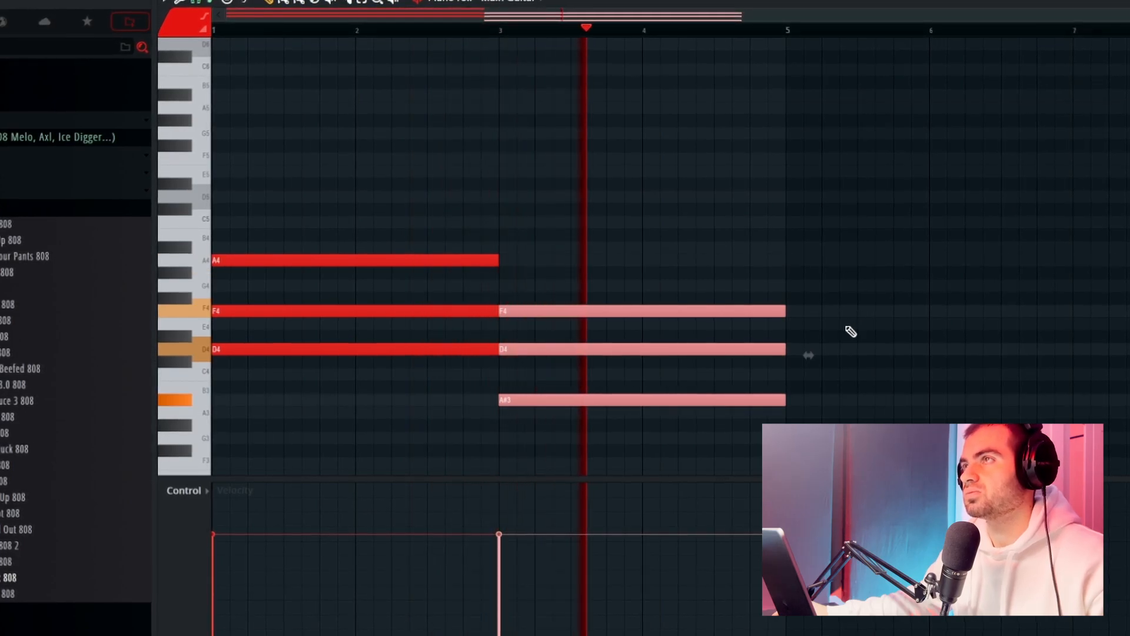
key("space")
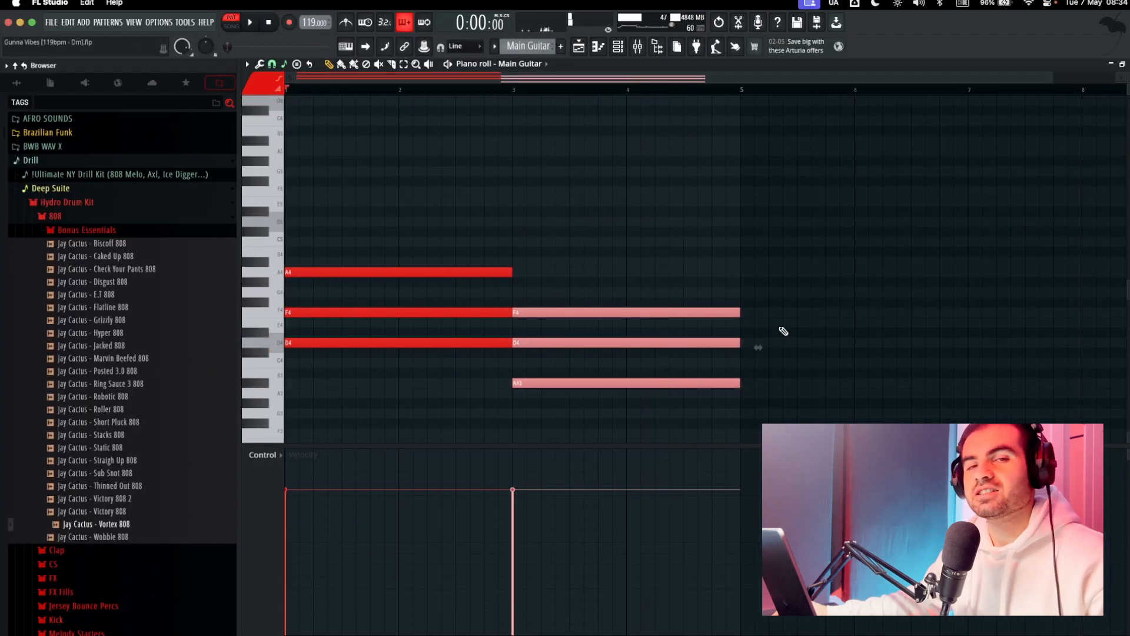
Check the Main Guitar channel, and raise the first chord's F4 and the second chord's D4 by one octave
left_click(622, 51)
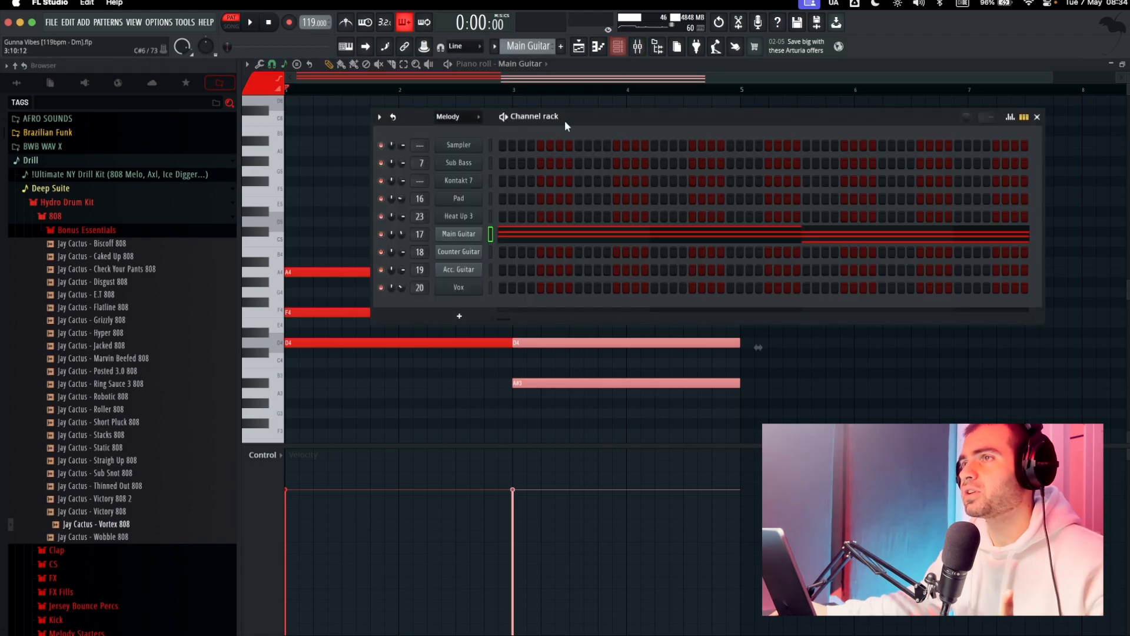
left_click(448, 235)
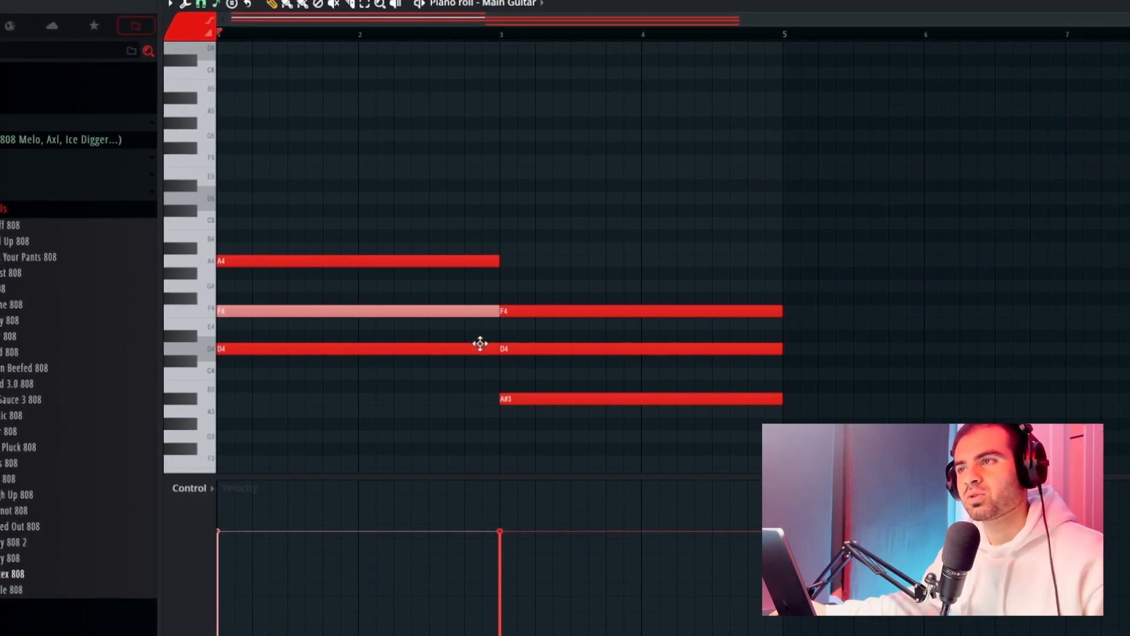
left_click(530, 347)
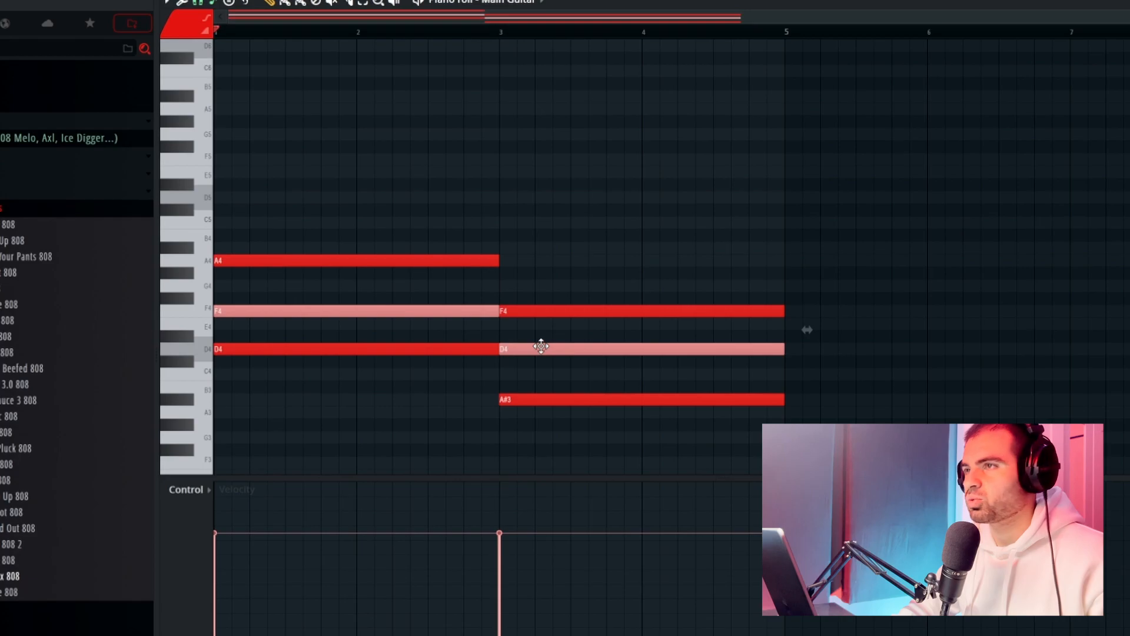
key("ctrl+Up")
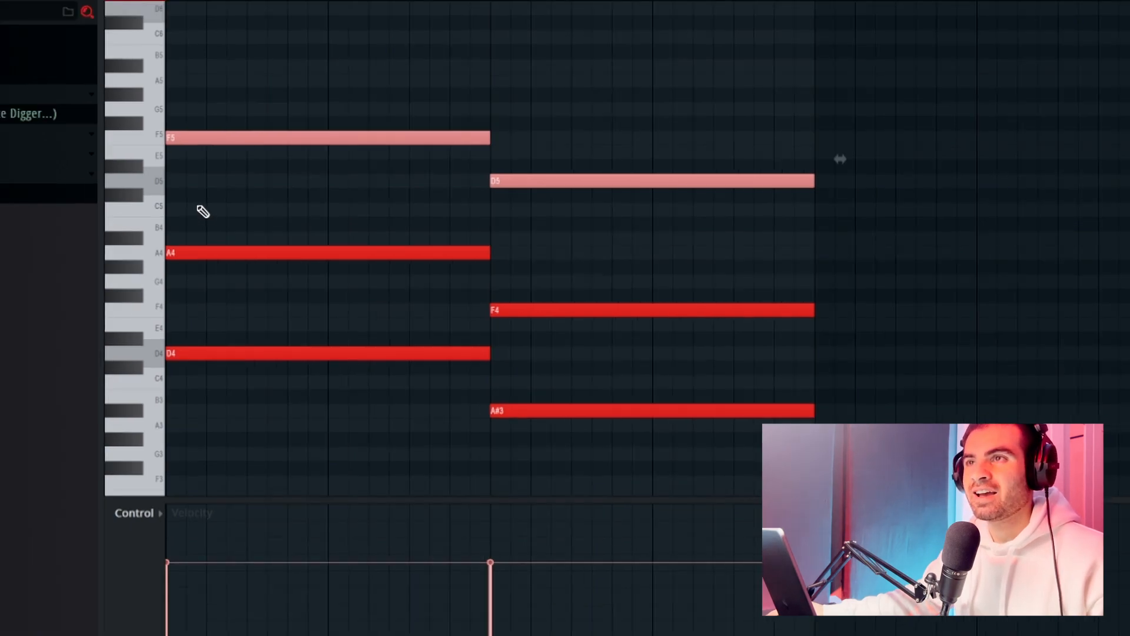
Try an added D5 note between A4 and F5 in the first chord, and remove it
left_click(183, 182)
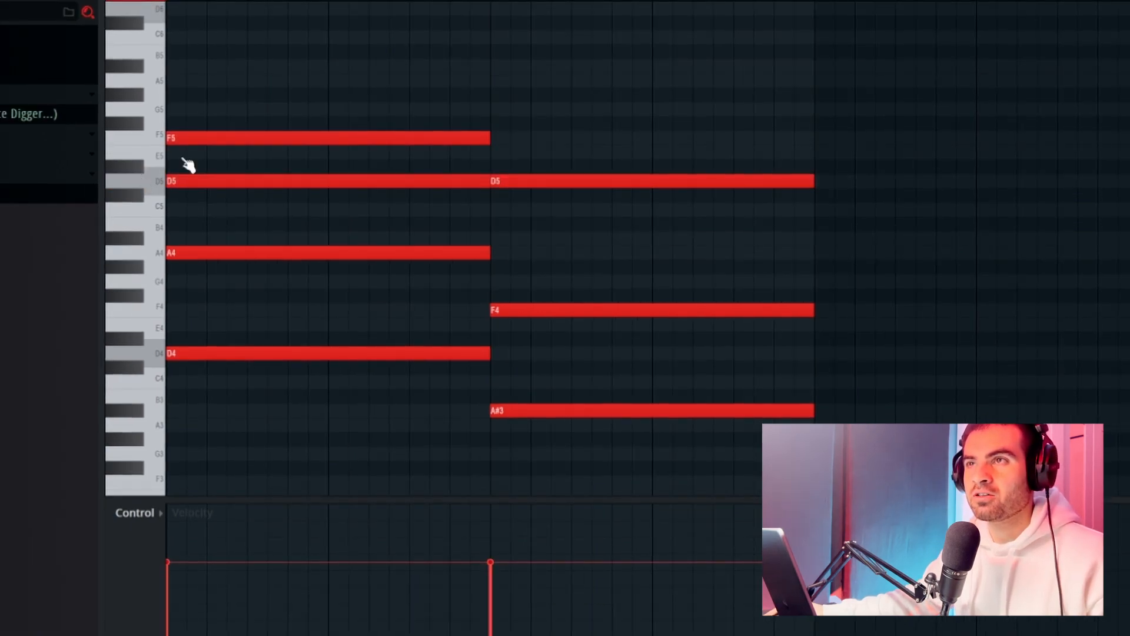
left_click(230, 138, "ctrl")
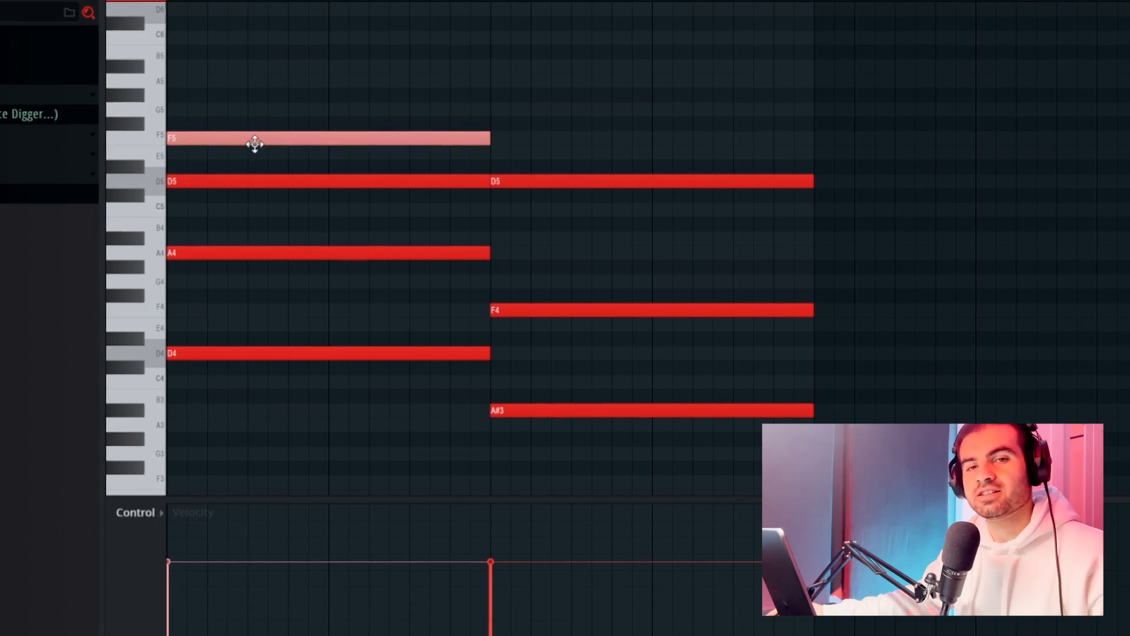
right_click(294, 183)
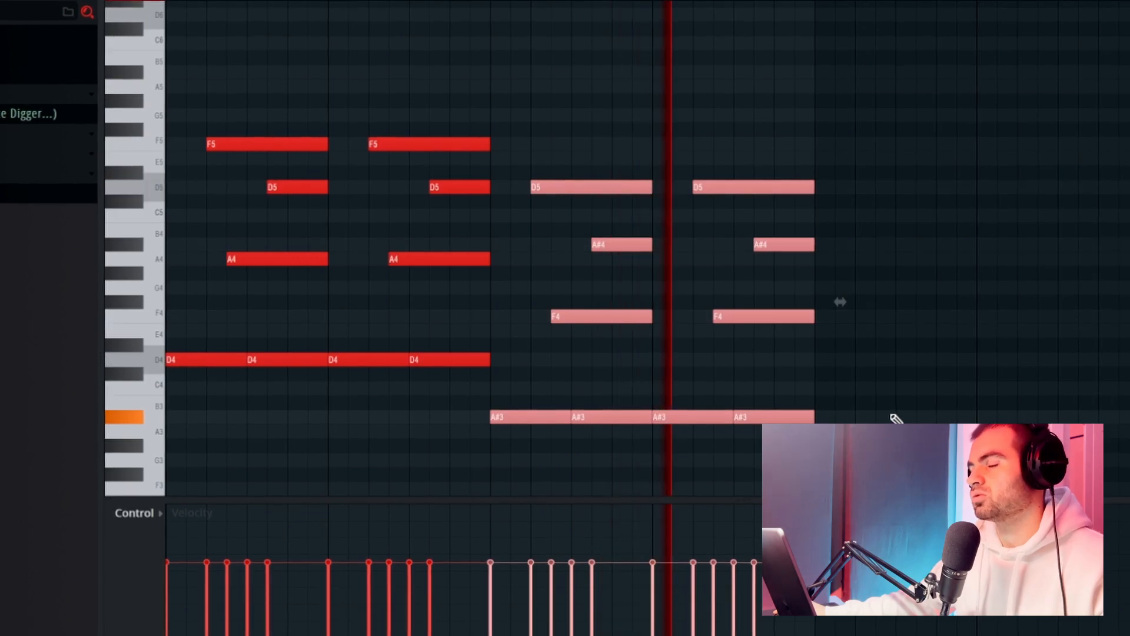
Slightly randomize the velocities of all notes in the arpeggiated Main Guitar pattern and play it
key("space")
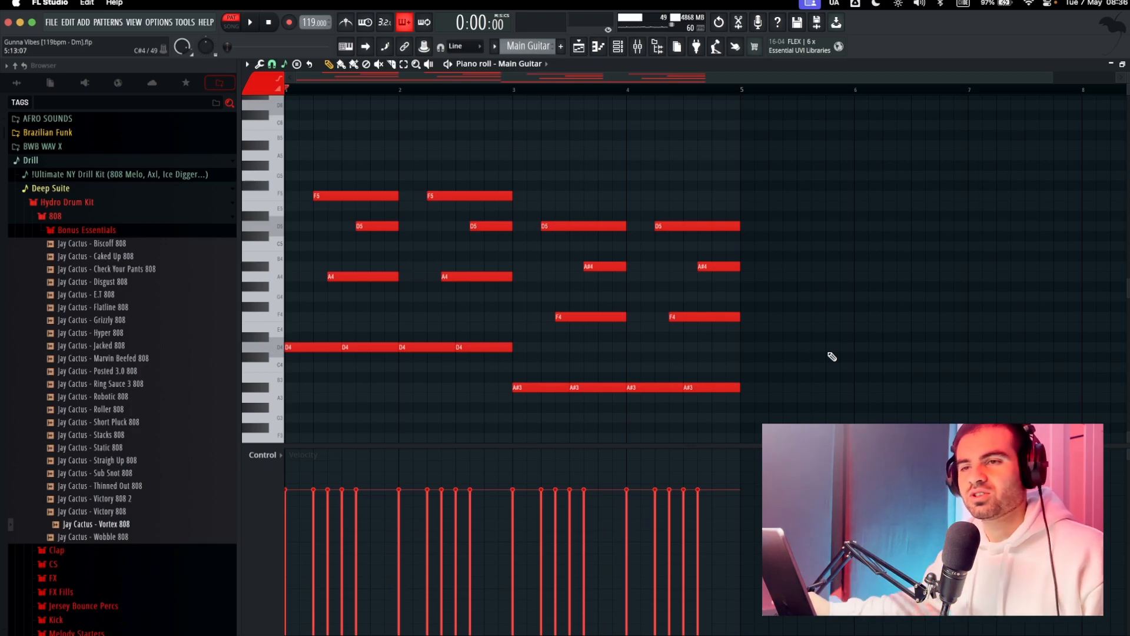
left_click_drag(306, 183, 767, 400)
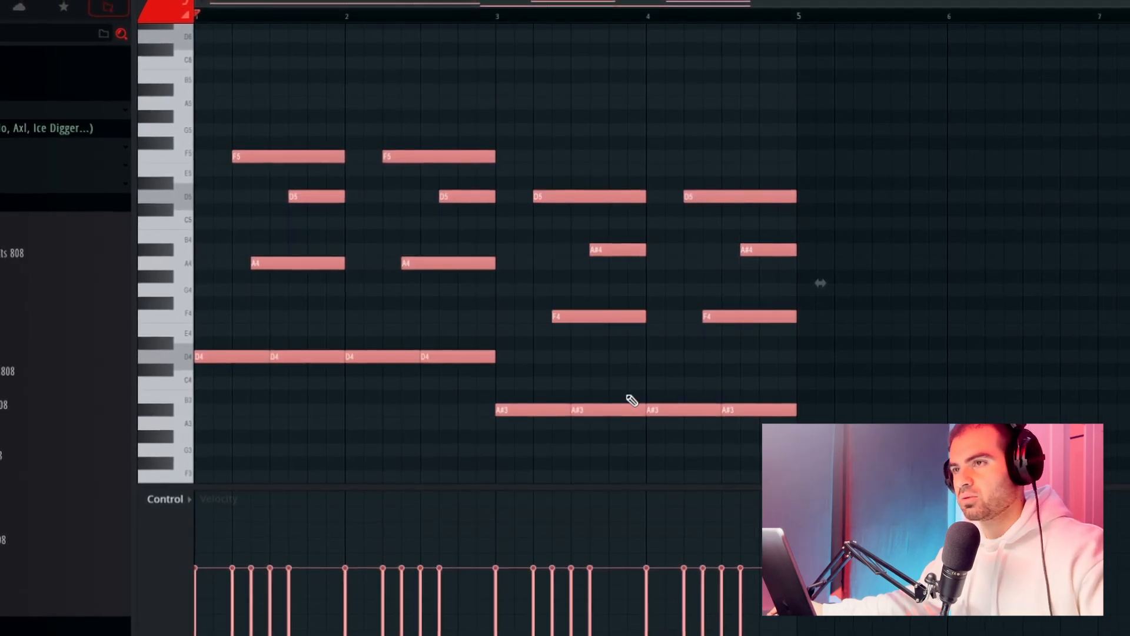
key("alt+r")
left_click_drag(538, 397, 538, 385)
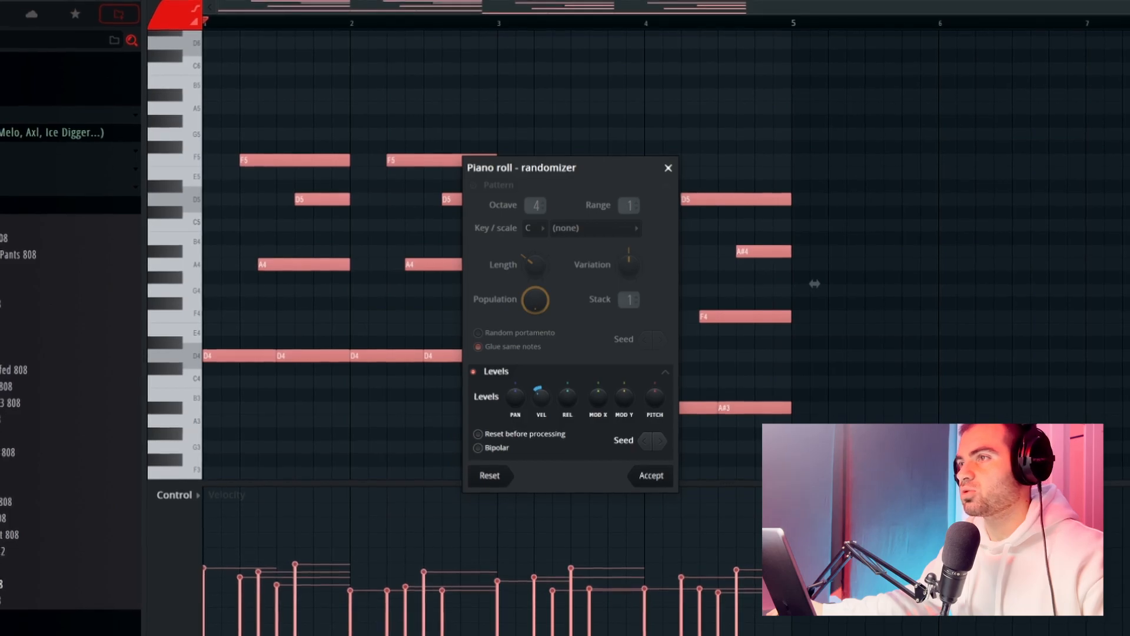
left_click(651, 475)
key("space")
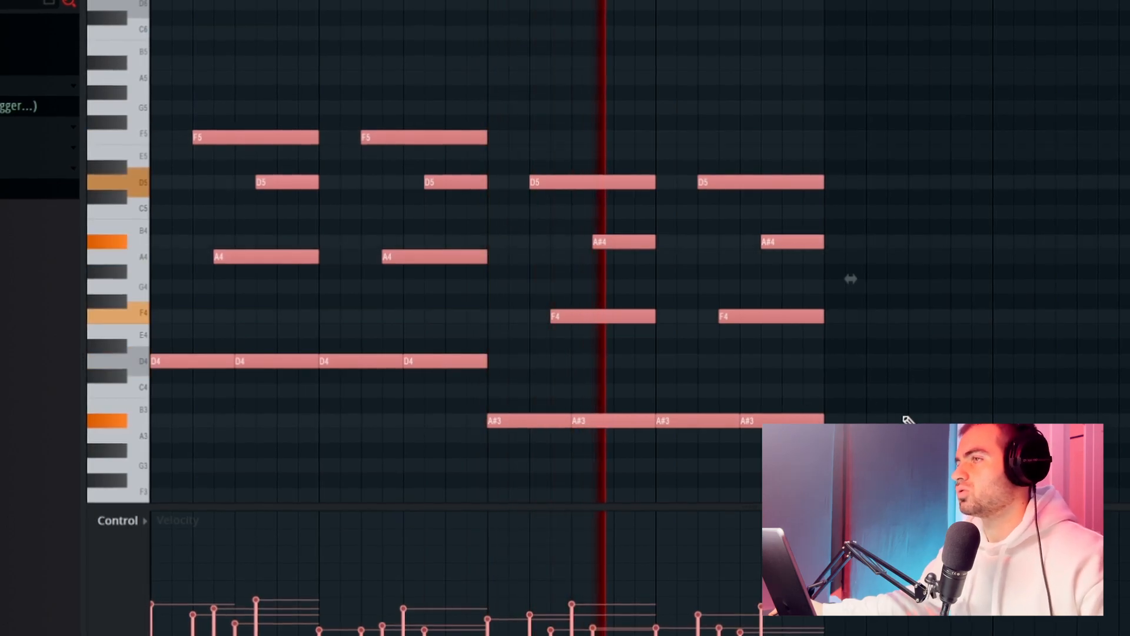
key("space")
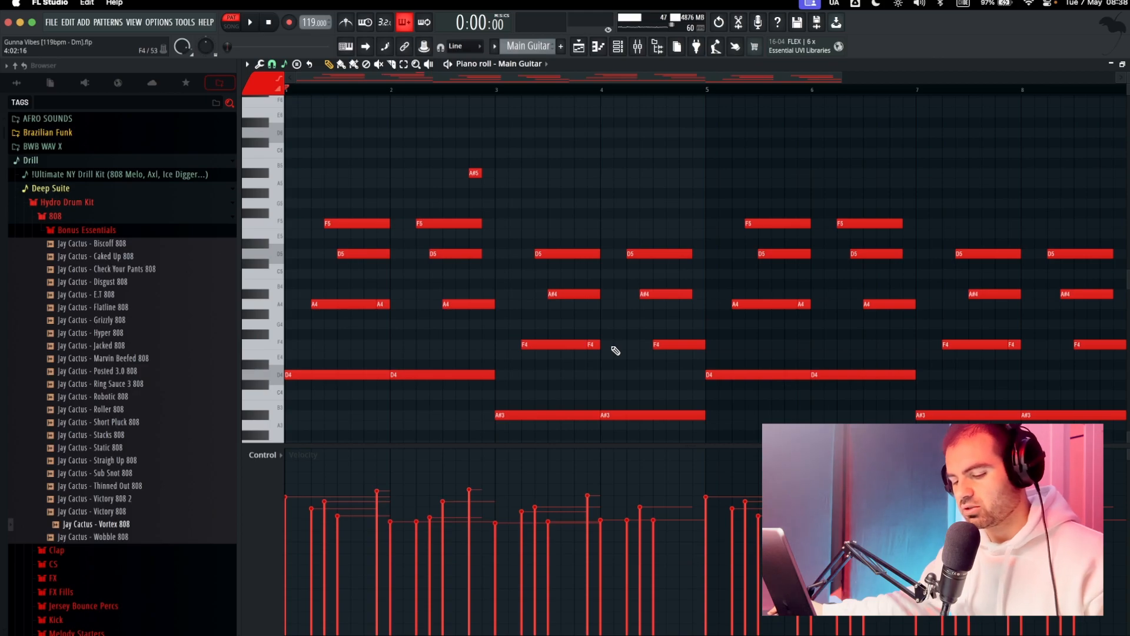
Transpose the D4 note at bar 3 up eight semitones to A#4 and down one octave to A#3
scroll(509, 357, "down", 2)
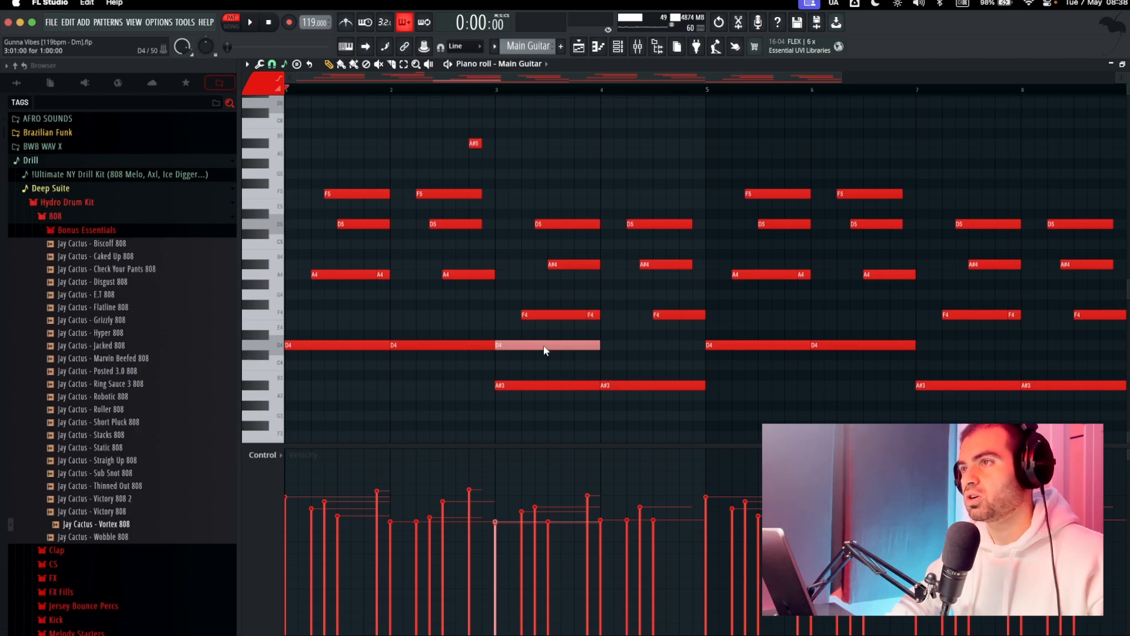
key("shift+Up")
key("shift+Up")
key("shift+Up")
key("shift+Up")
key("shift+Up")
key("shift+Up")
key("shift+Up")
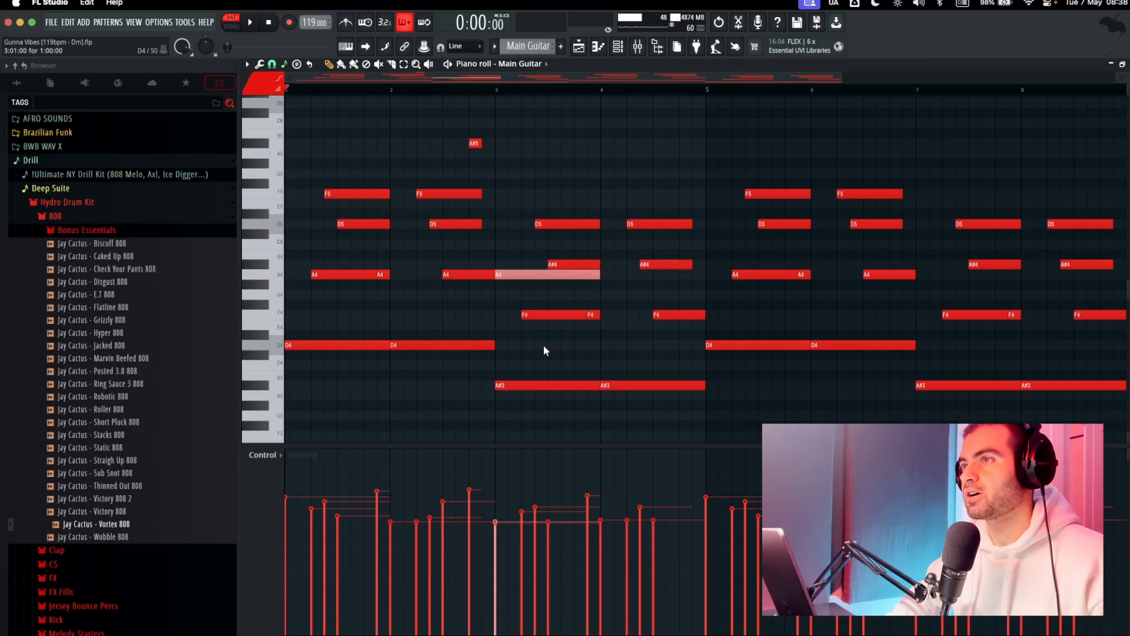
key("shift+Up")
key("ctrl+Down")
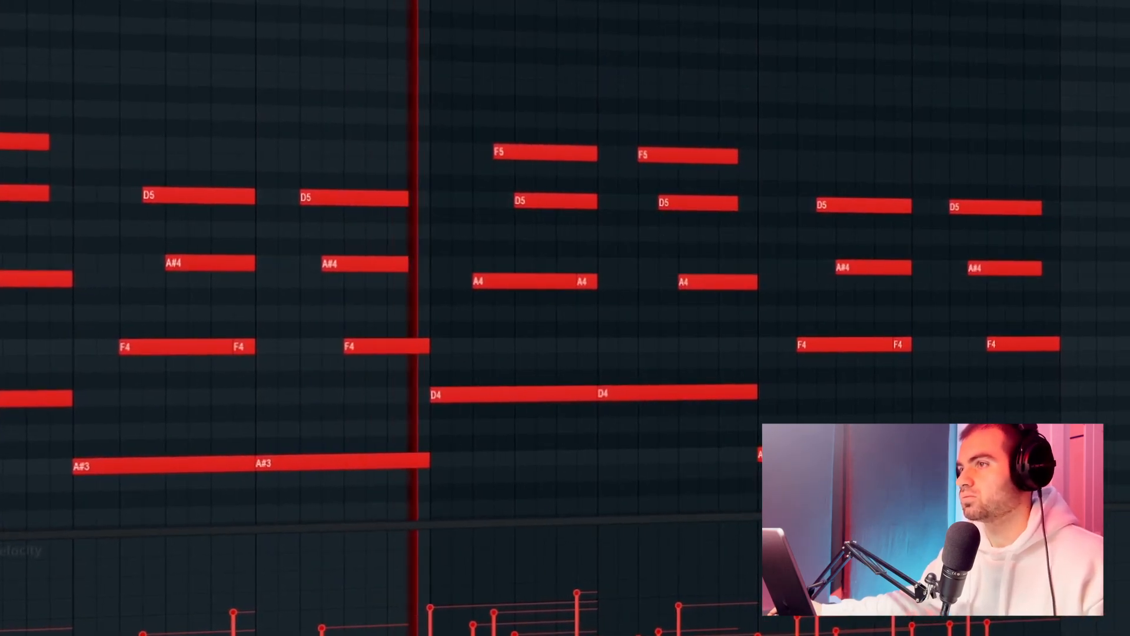
Select all Main Guitar notes, return to the playlist and open the Pad pattern's notes
left_click_drag(1107, 436, 160, 68)
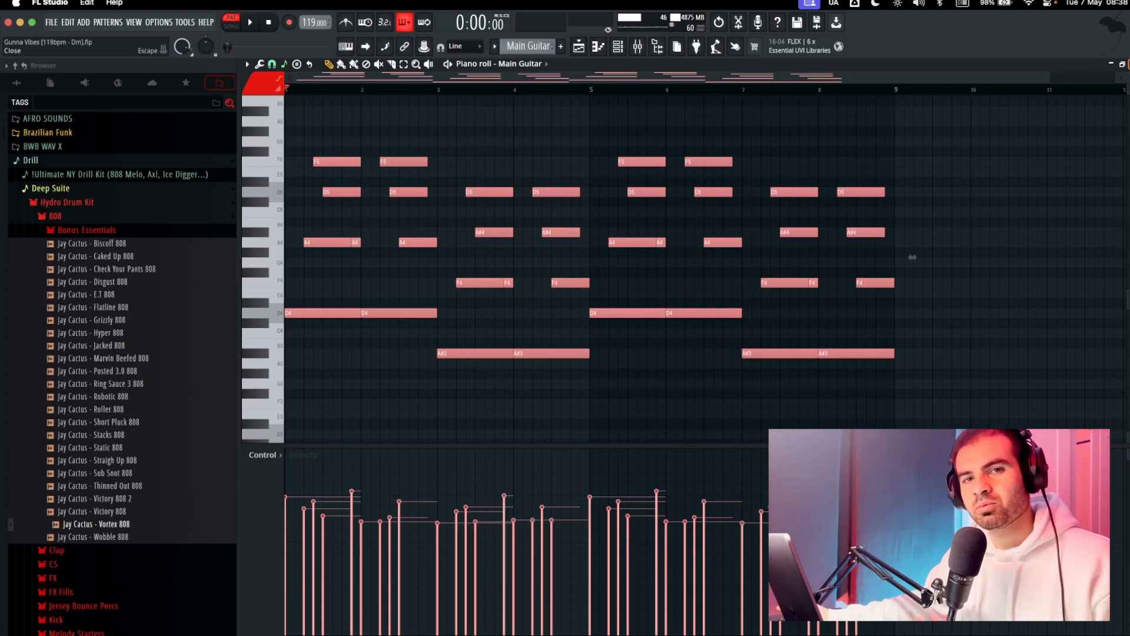
left_click(1128, 65)
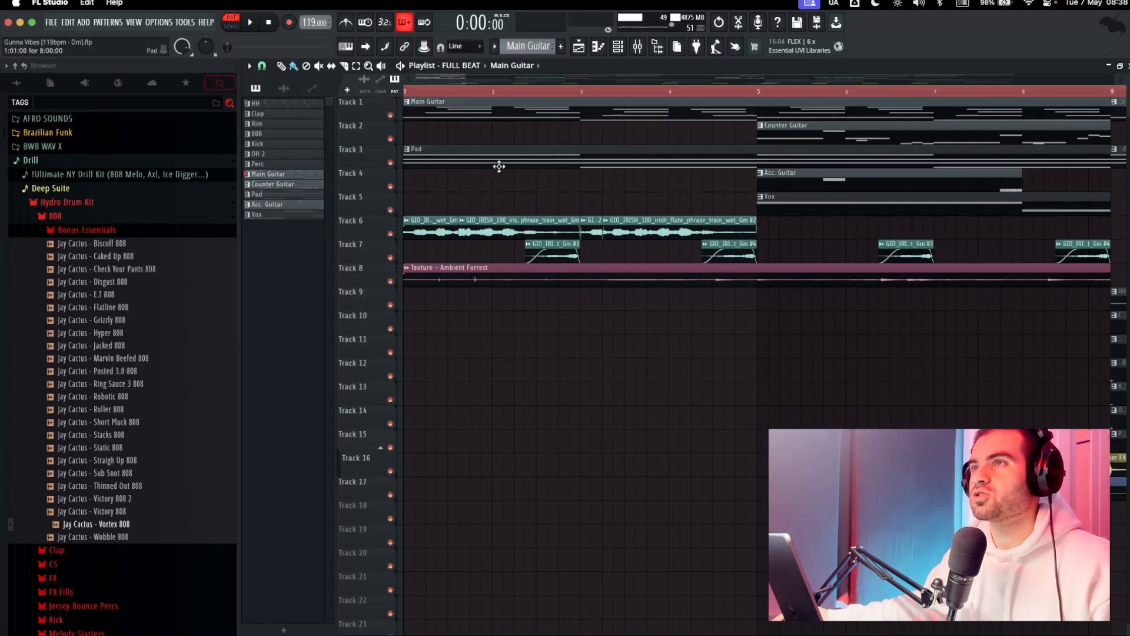
double_click(465, 161)
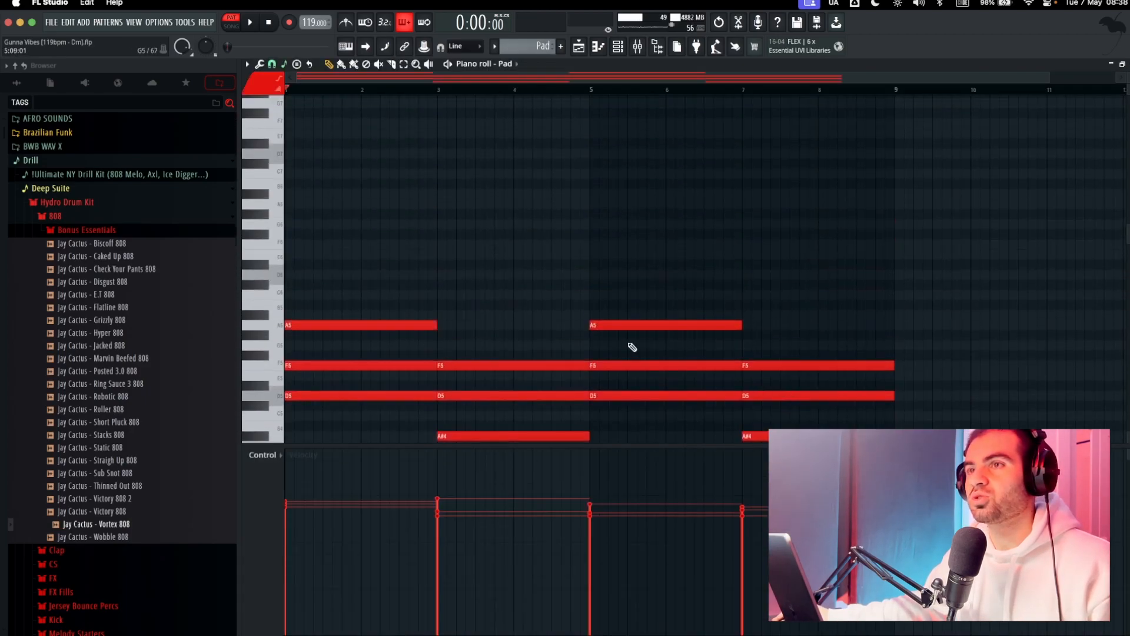
Open the Pad channel's Analog Lab instrument to view its preset, and return to the Pad chord notes
left_click(618, 46)
left_click(460, 197)
left_click_drag(629, 361, 613, 72)
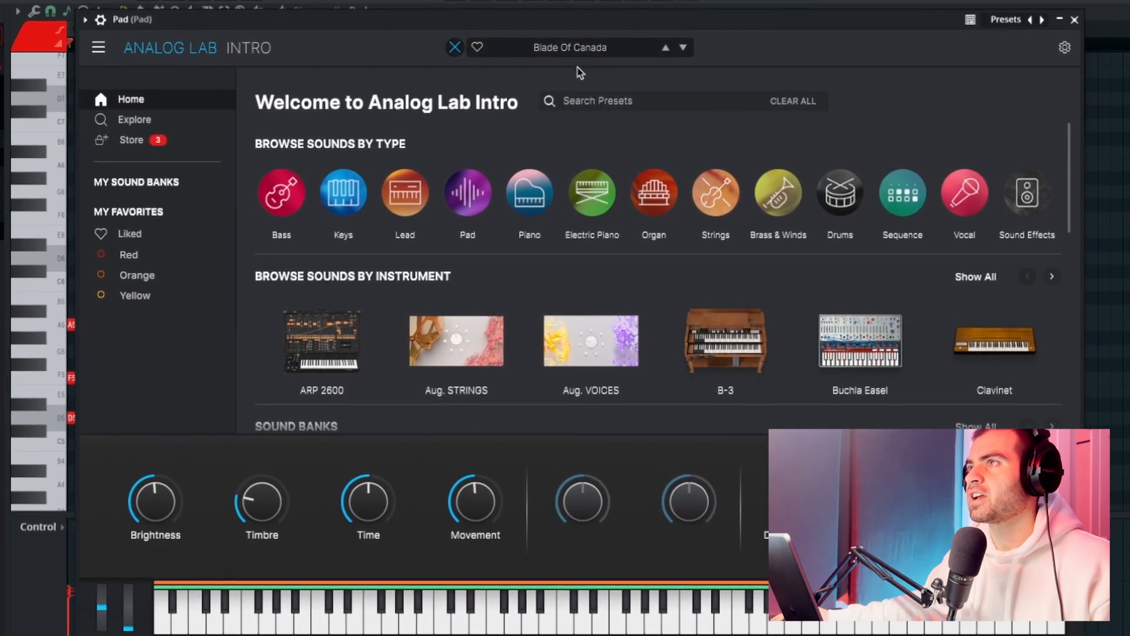
left_click(471, 194)
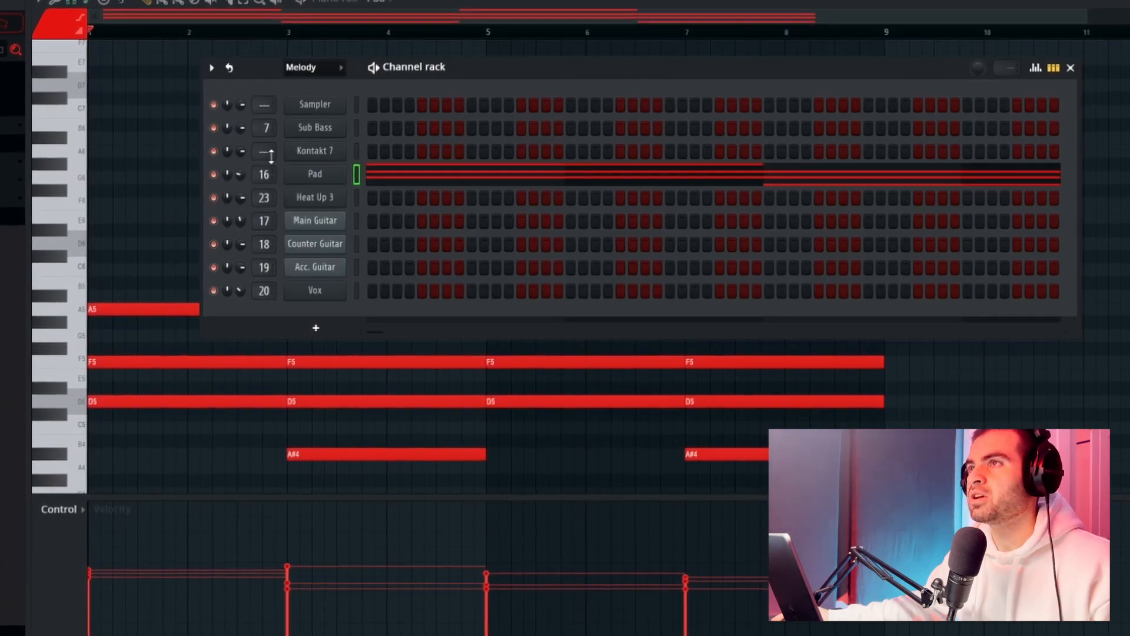
left_click(1071, 68)
scroll(760, 277, "down", 2)
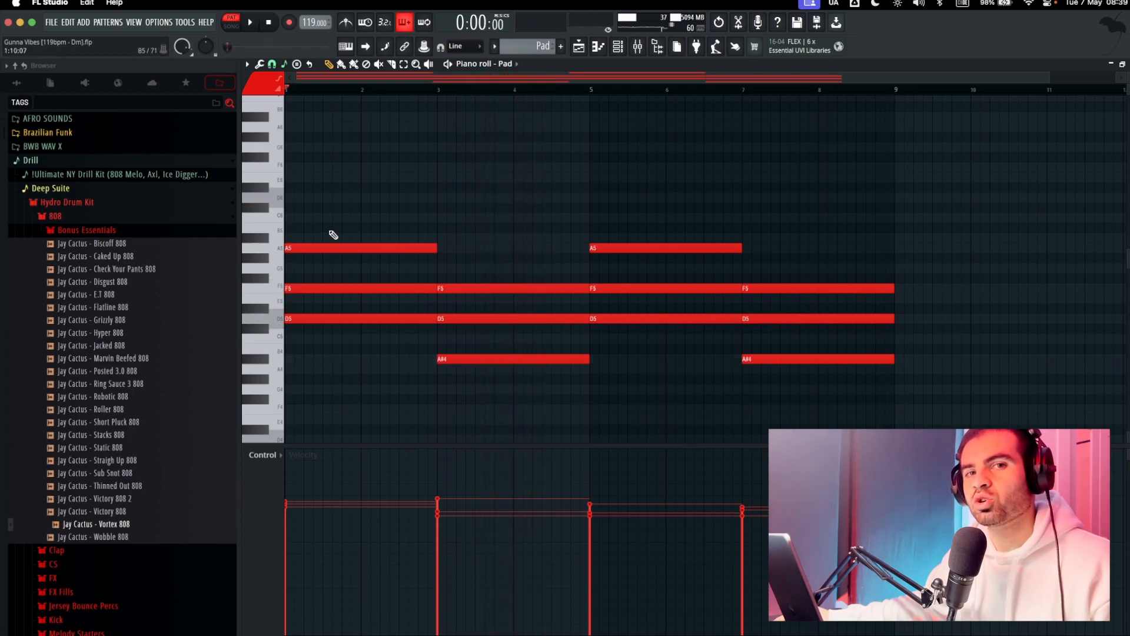
left_click_drag(329, 224, 346, 311)
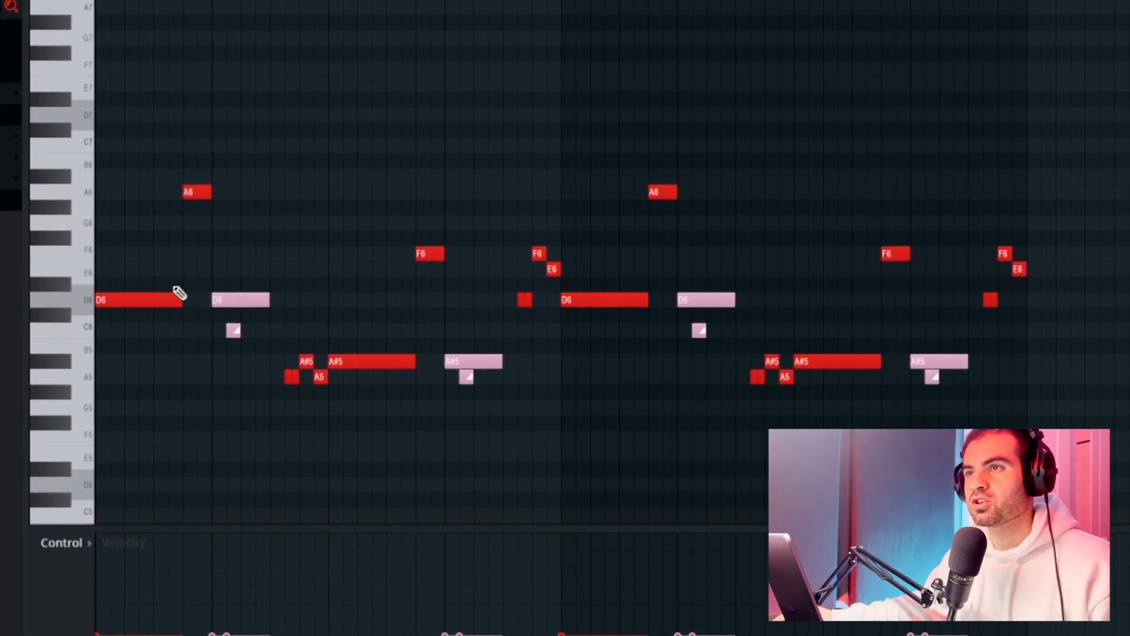
Play the Counter Guitar pattern and follow its notes through all eight bars
left_click_drag(168, 278, 378, 315)
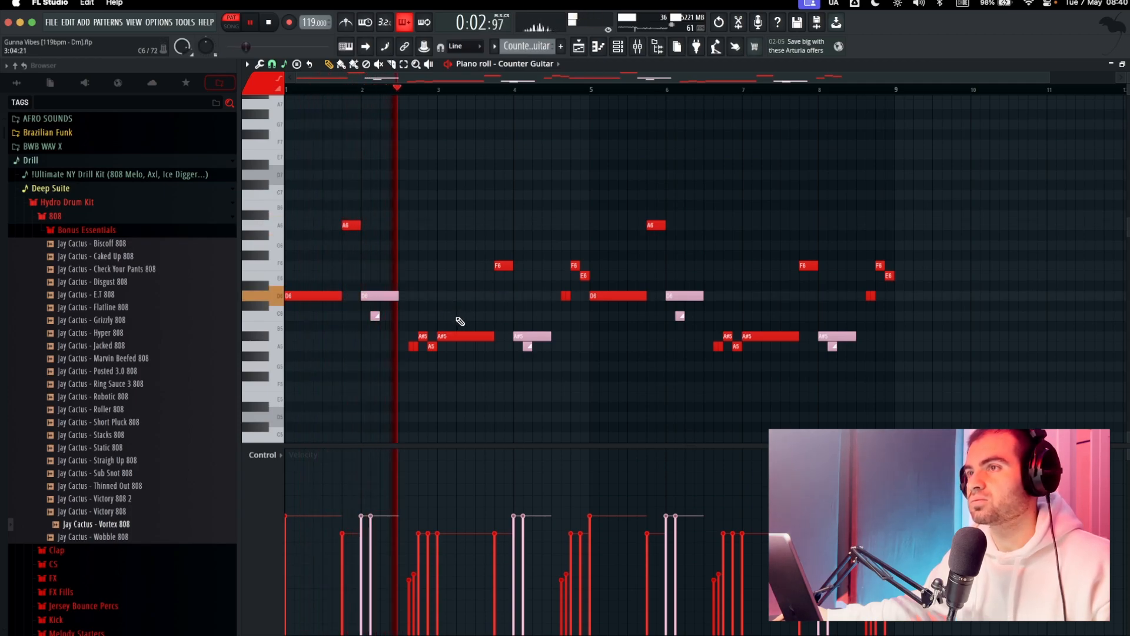
scroll(489, 355, "up", 2)
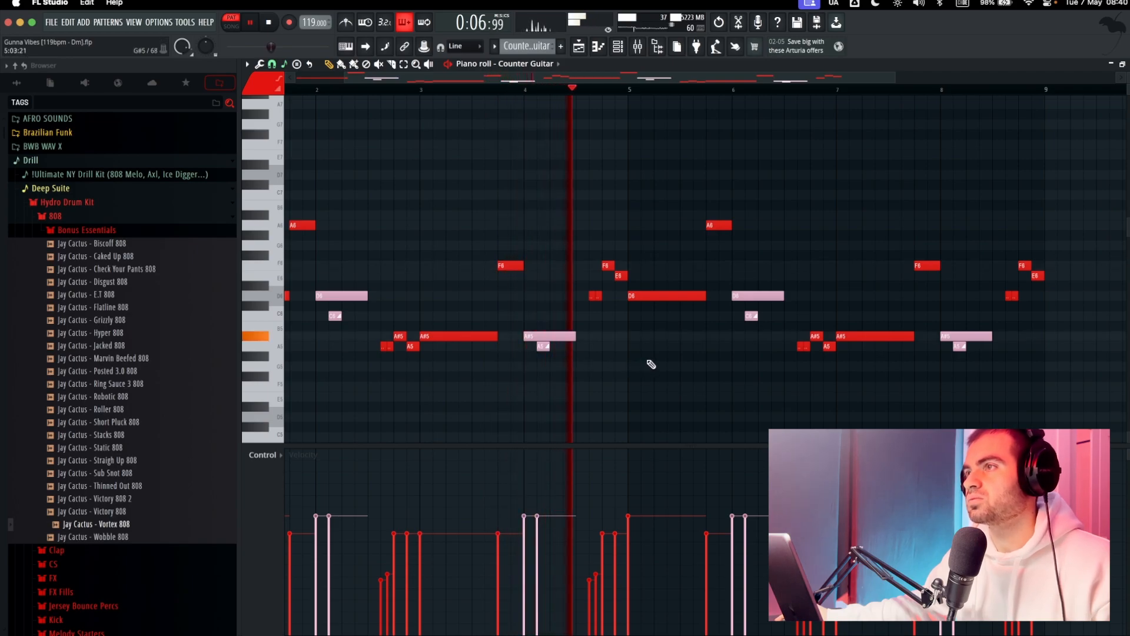
left_click_drag(686, 275, 545, 245)
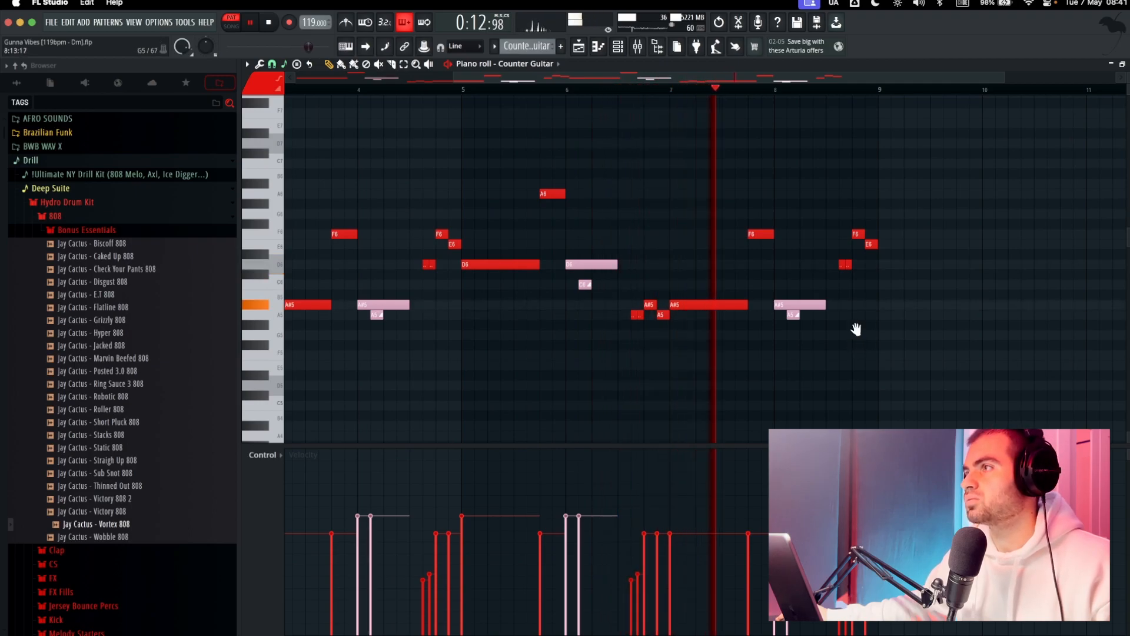
left_click_drag(856, 329, 844, 312)
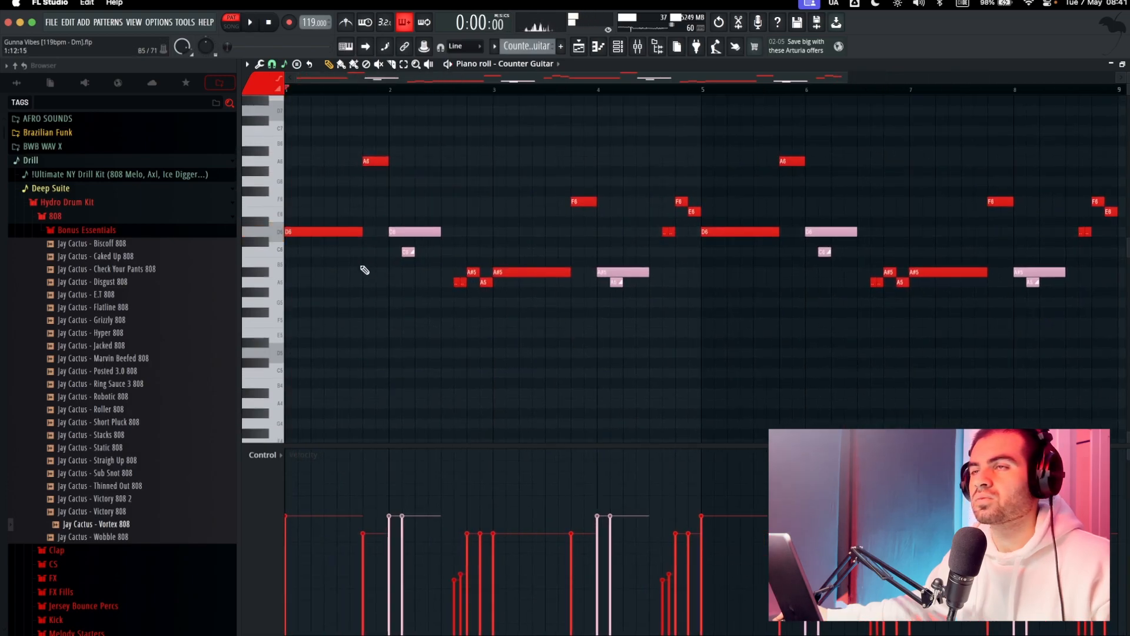
Switch playback to song mode and listen to the Counter Guitar melody together with the arrangement
key("l")
scroll(455, 239, "up", 1)
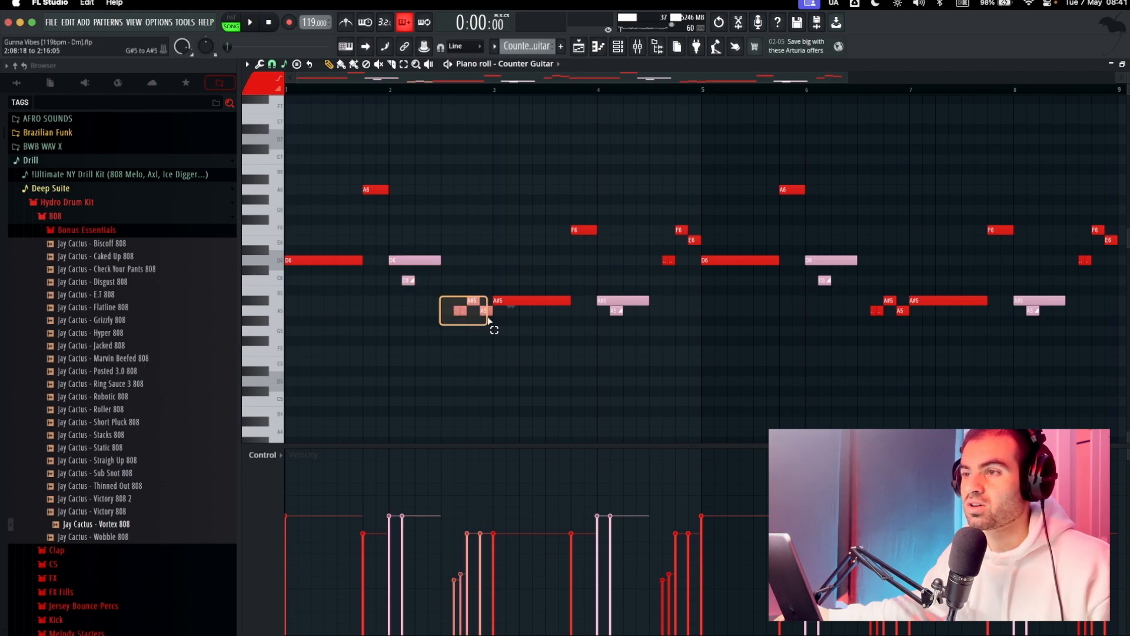
key("space")
scroll(484, 325, "up", 1)
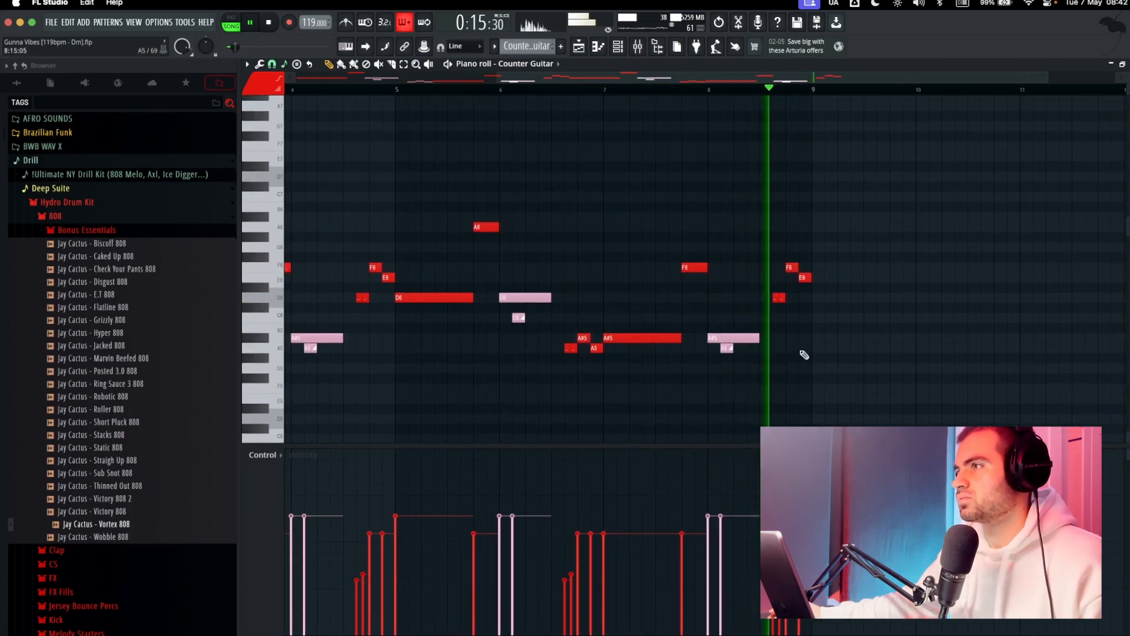
key("space")
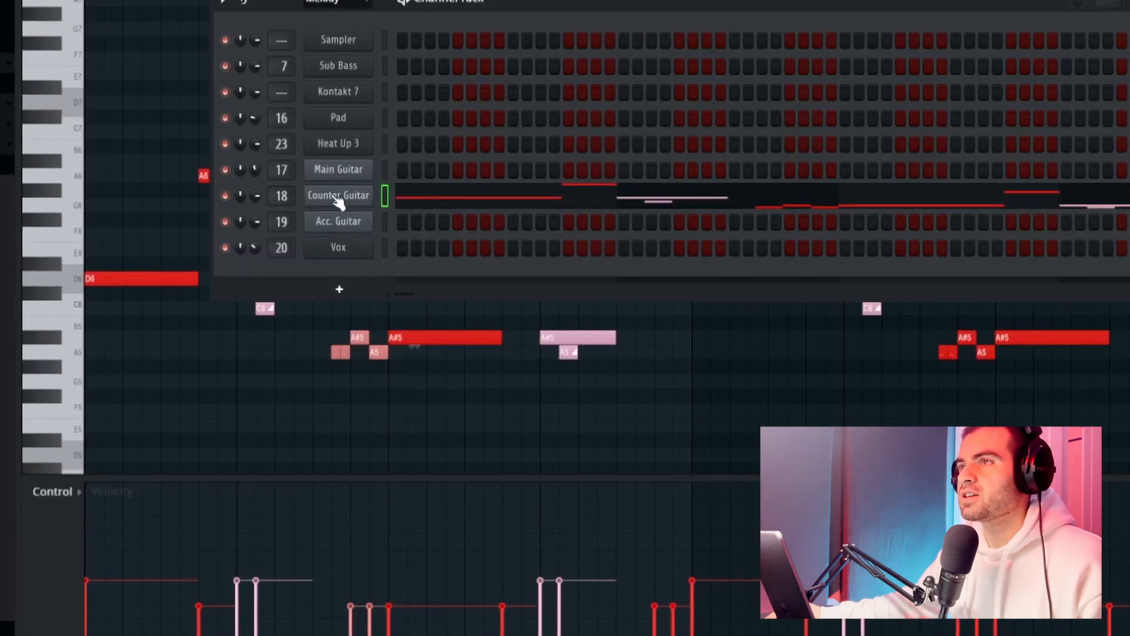
Check the Counter Guitar channel in the channel rack and select the A6 note in bar 1 of its melody
left_click(338, 198)
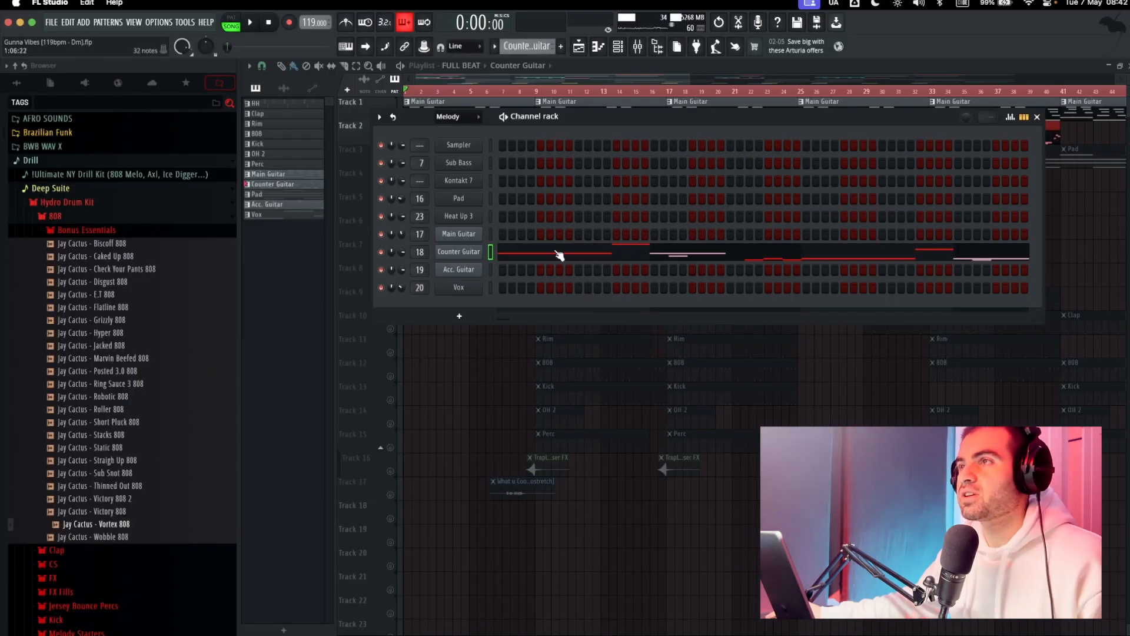
left_click(478, 197)
key("space")
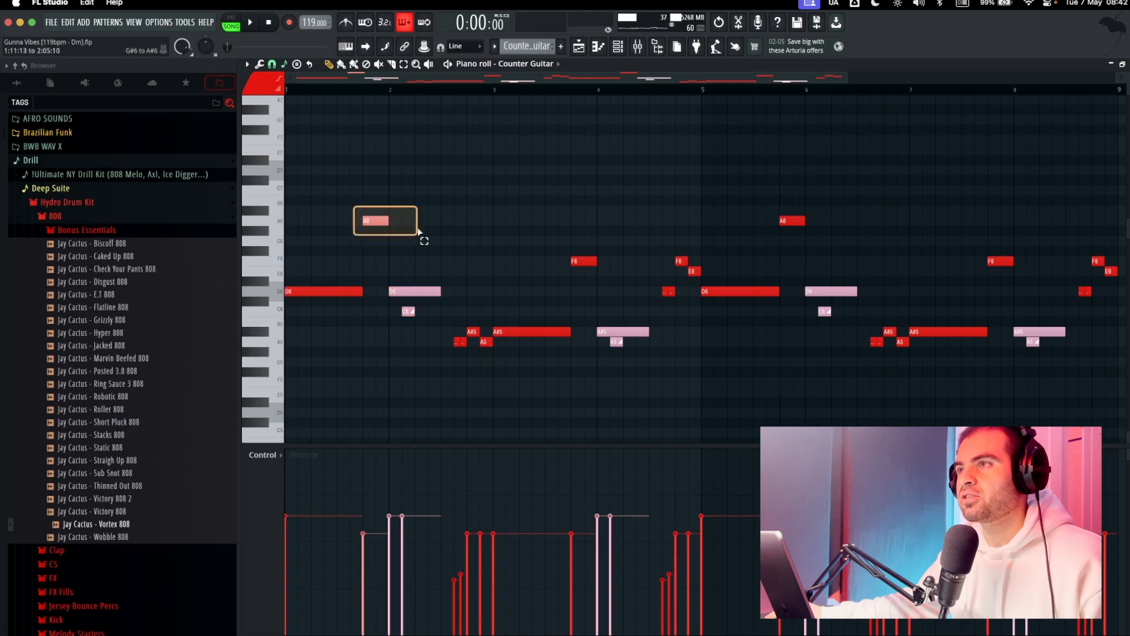
left_click_drag(419, 231, 922, 277)
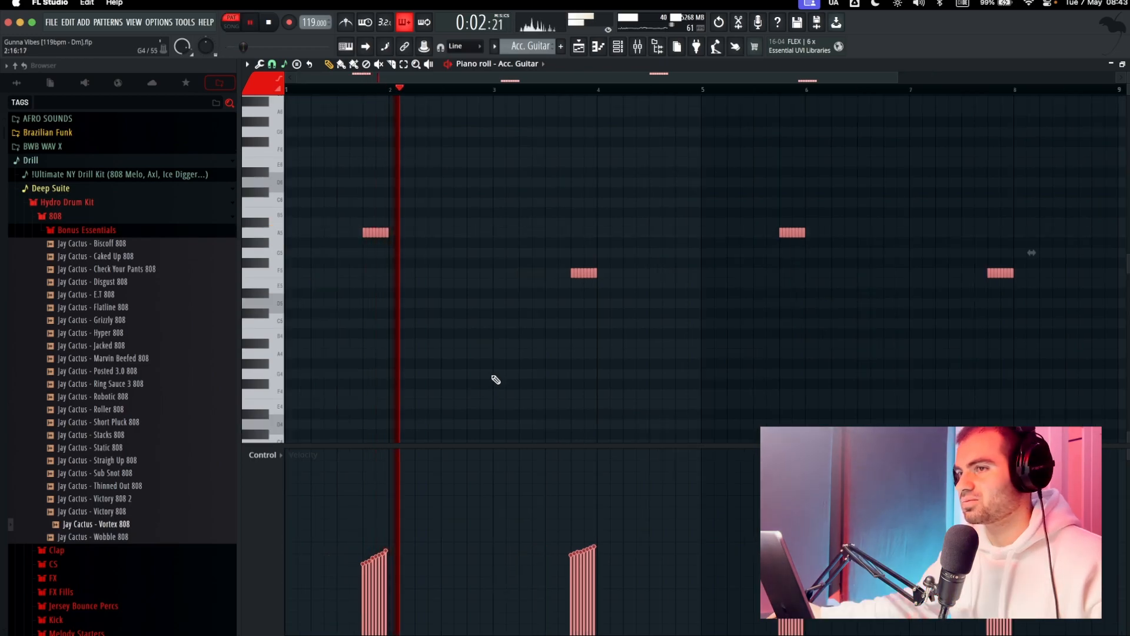
Play the Acc. Guitar pattern in song mode and examine its repeated notes across the eight bars
key("space")
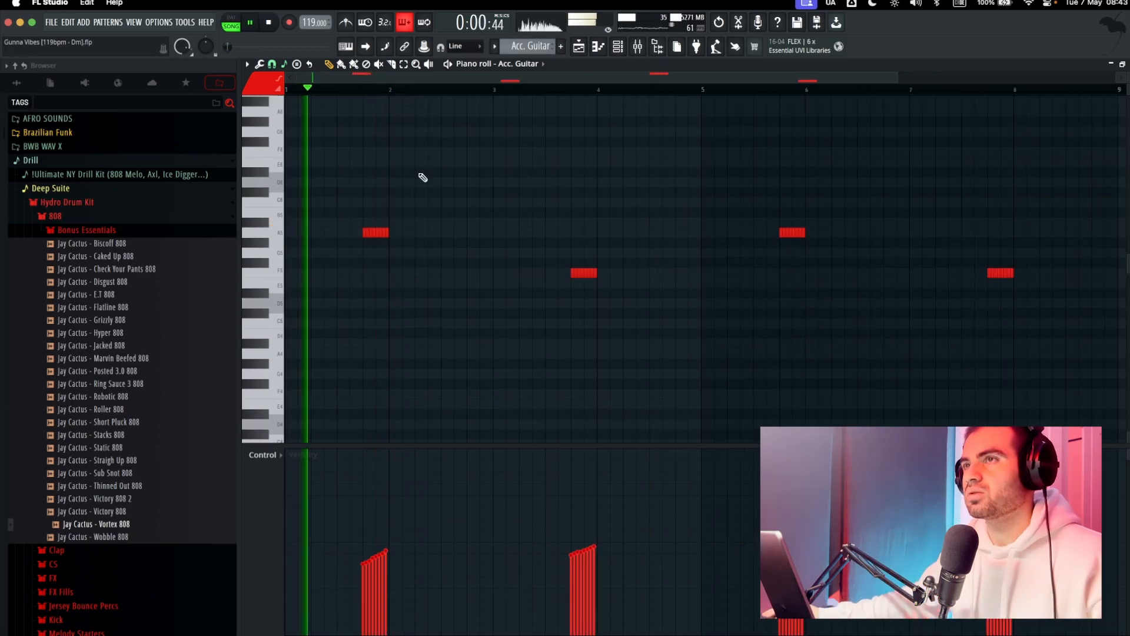
scroll(589, 253, "up", 1)
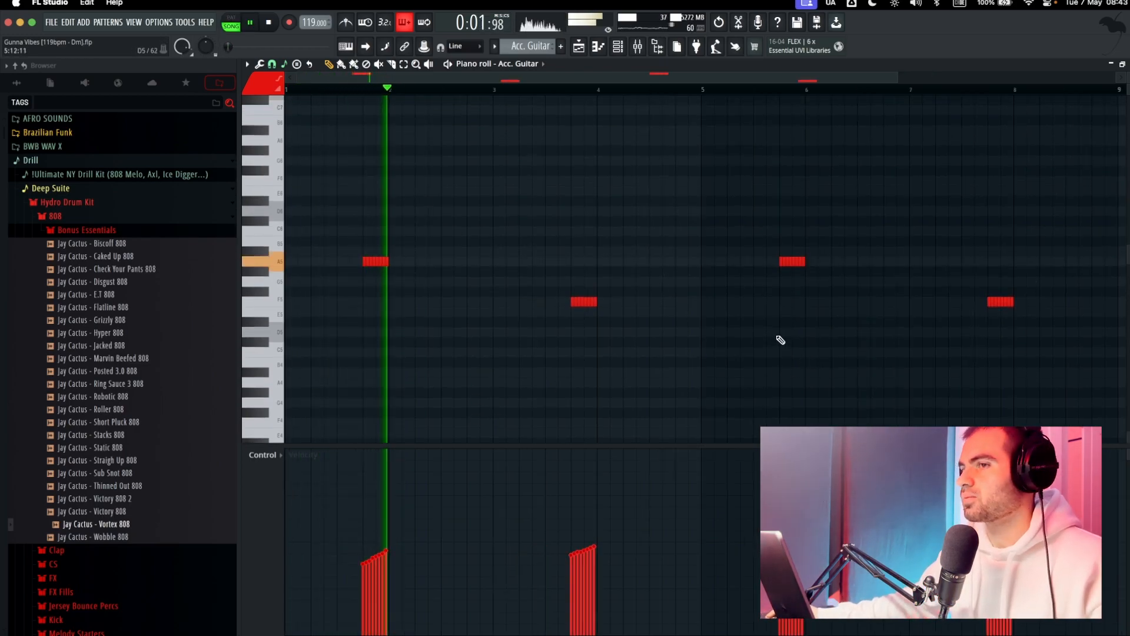
left_click(849, 349)
right_click(852, 351)
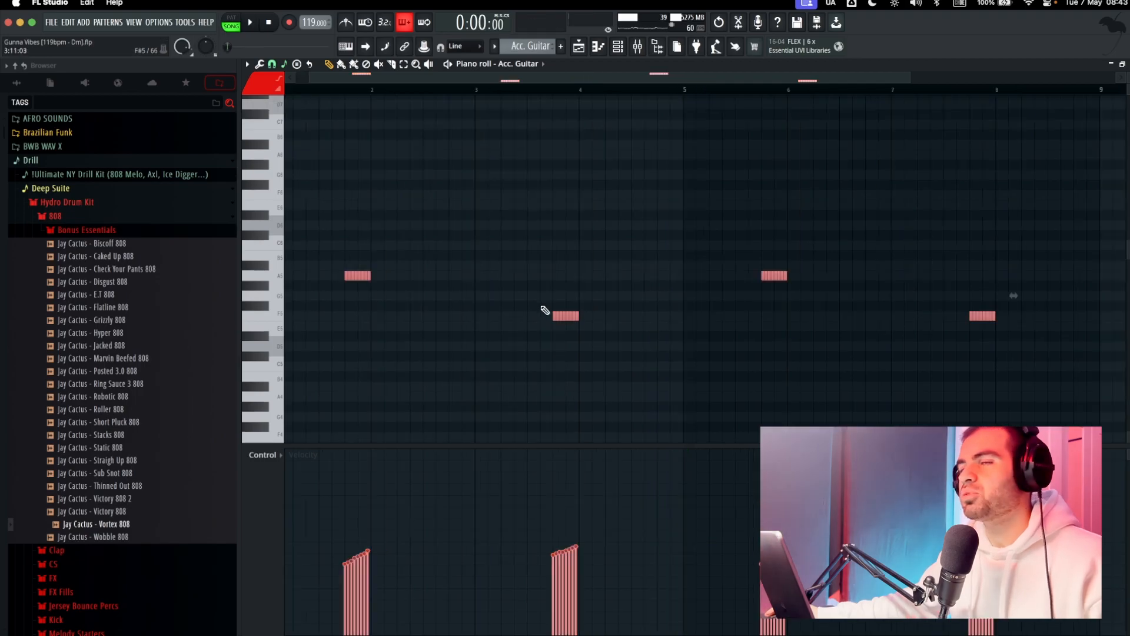
scroll(527, 307, "down", 1)
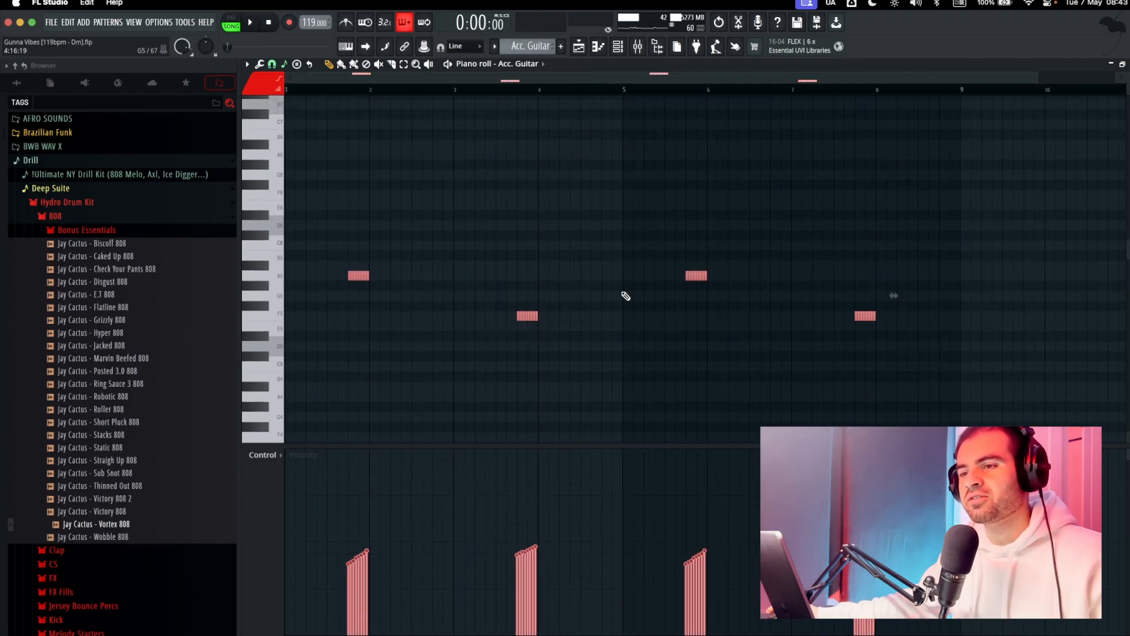
Open the settings of the irish flute audio clip and review its pitch and time-stretching controls
key("F5")
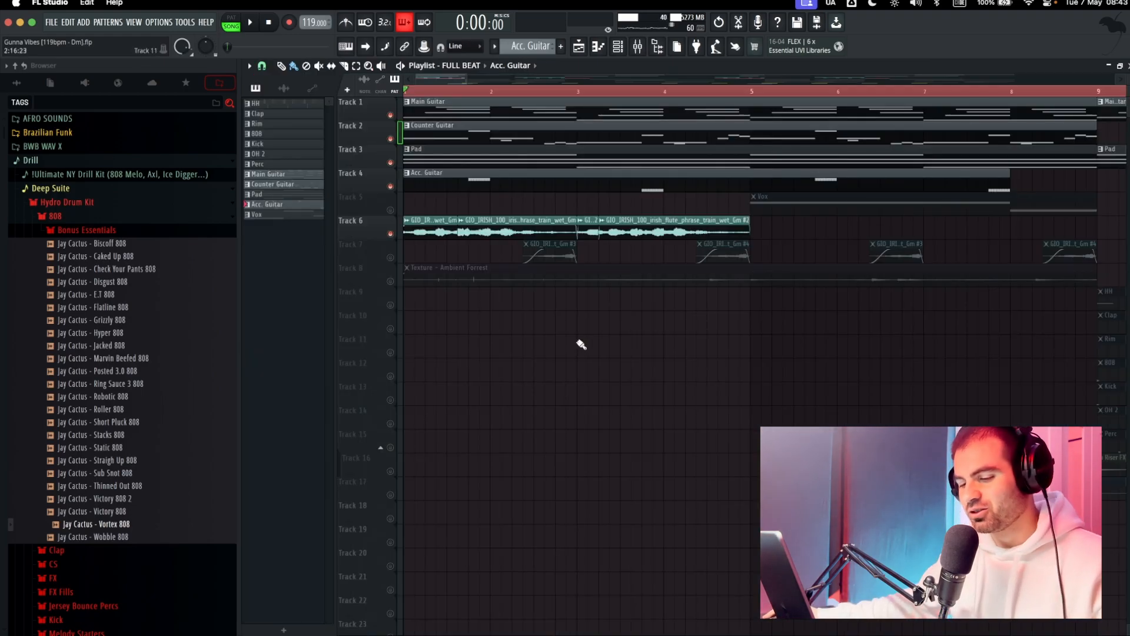
key("F5")
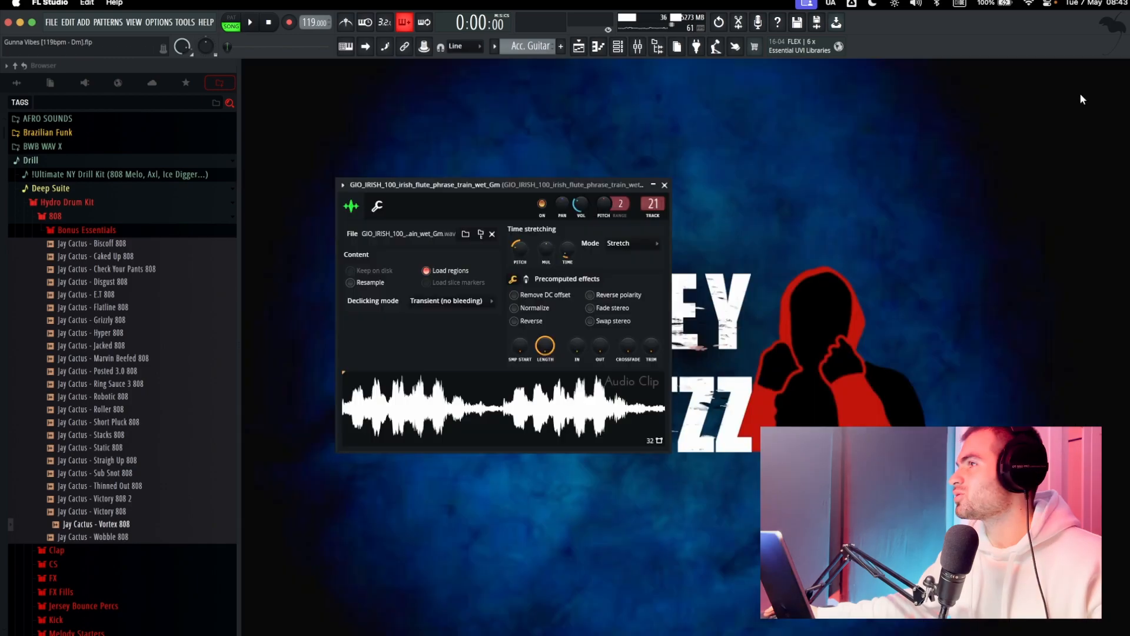
left_click_drag(563, 183, 697, 144)
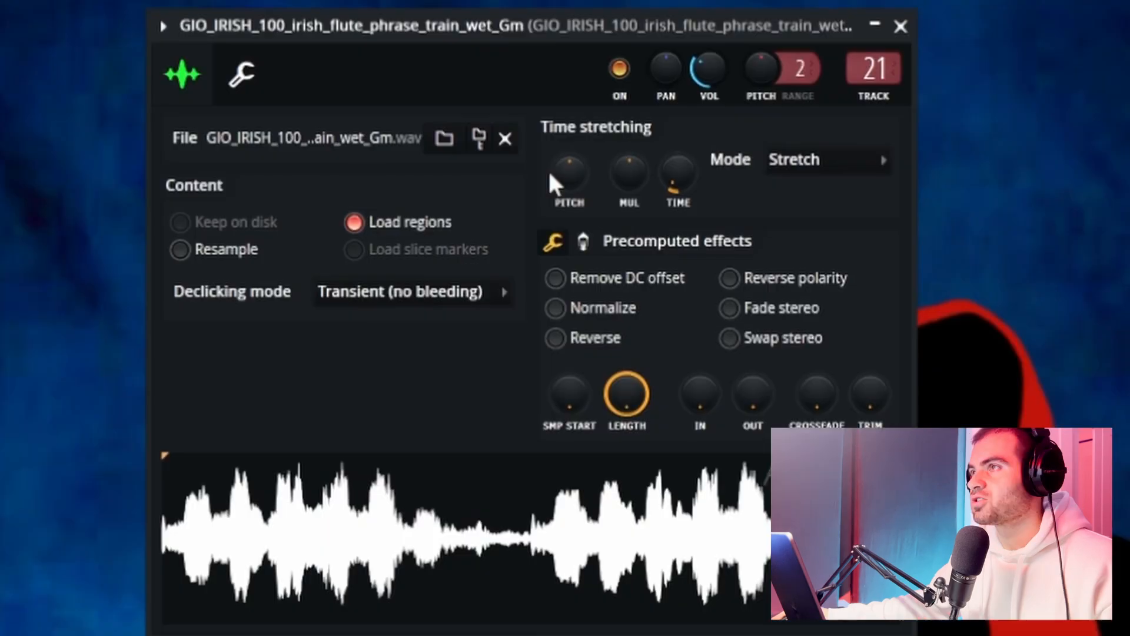
left_click_drag(653, 210, 653, 225)
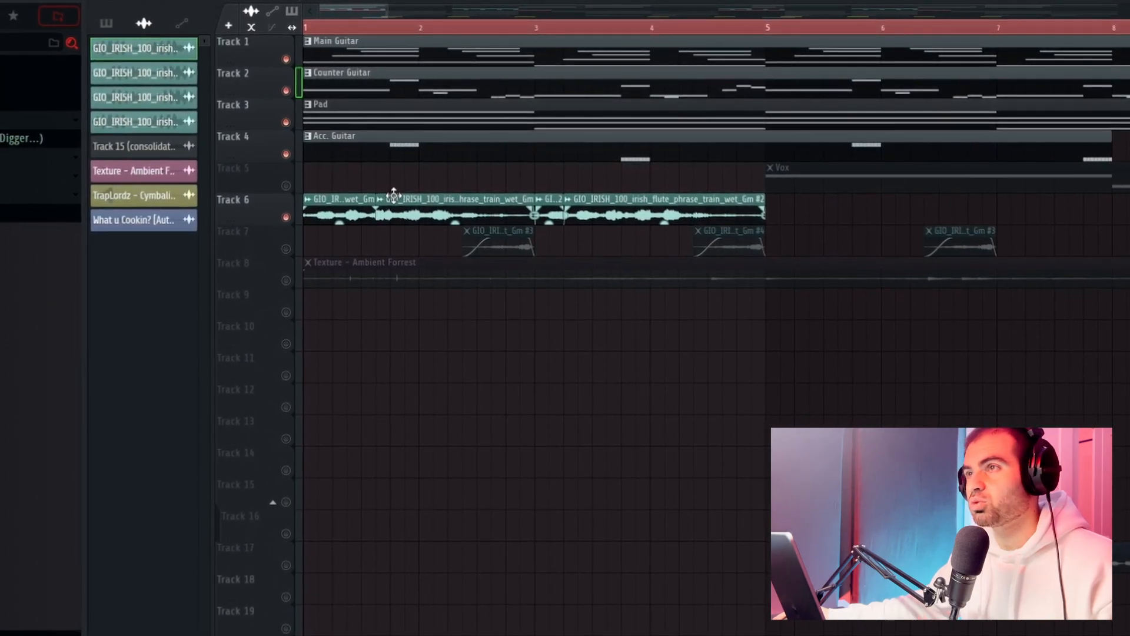
Select the second pair of flute clips in bars 3 to 4 of Track 6 and listen to the flute with the guitars
left_click_drag(388, 190, 482, 230)
left_click_drag(468, 184, 319, 230)
left_click_drag(412, 238, 403, 235)
left_click_drag(592, 187, 738, 231)
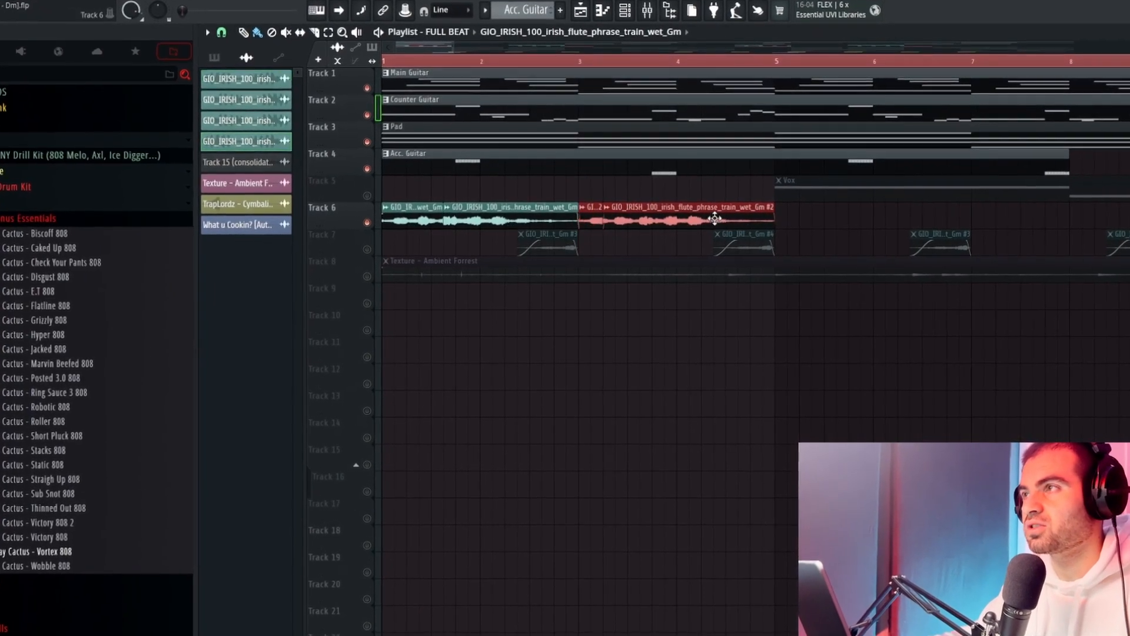
double_click(602, 225)
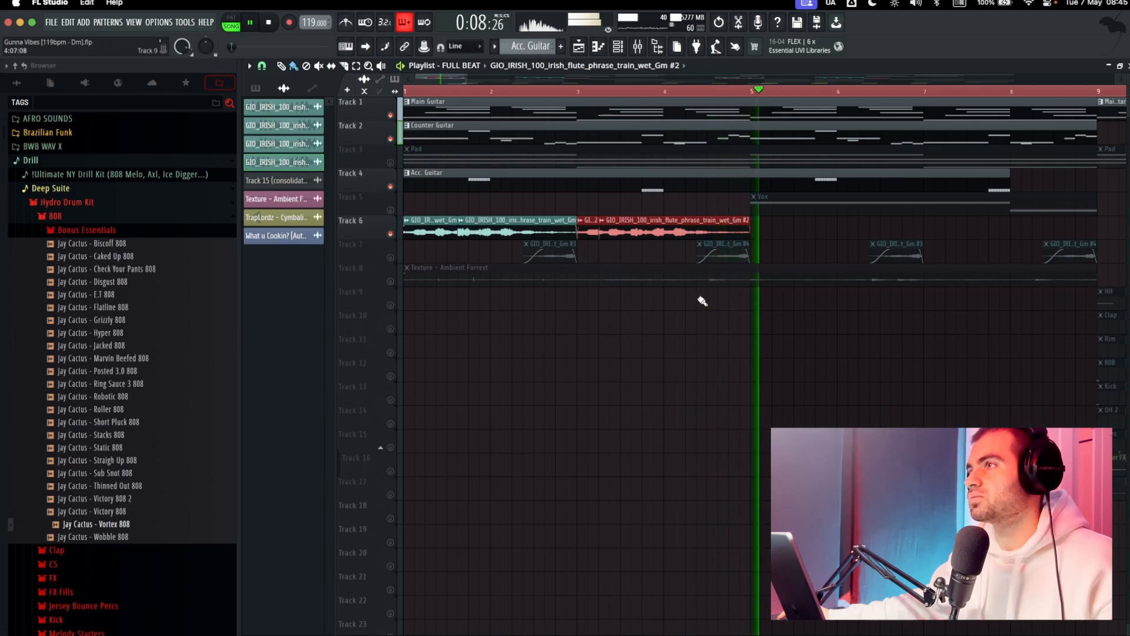
key("space")
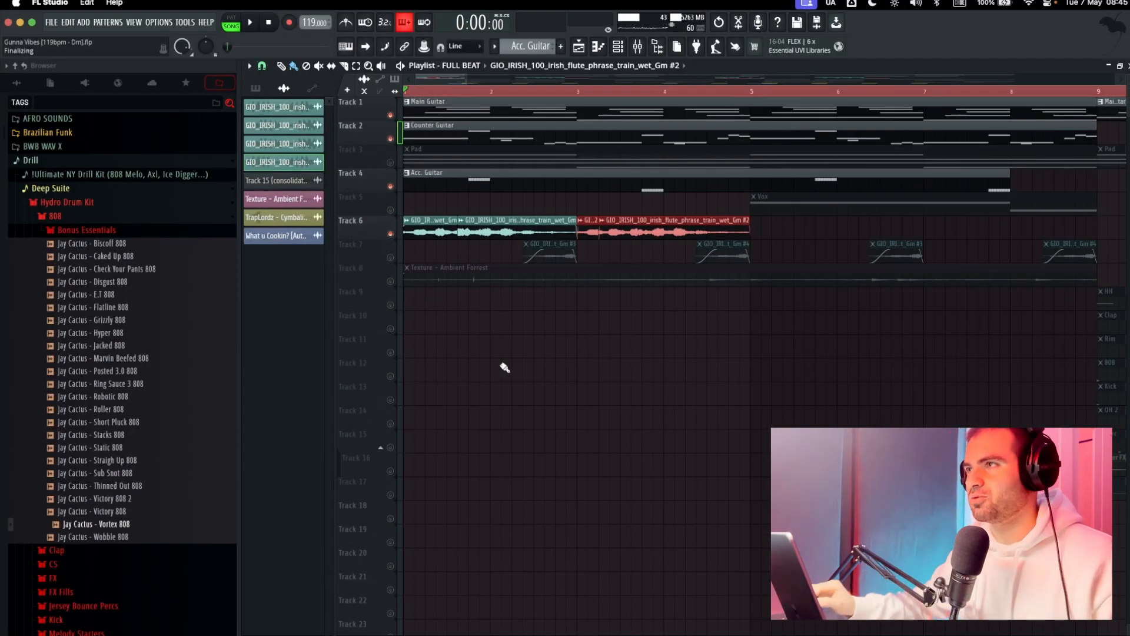
Open the Vox pattern from Track 5, review its instrument preset, play its notes and check its Pro-Q 3 equalizer
scroll(504, 367, "right", 3)
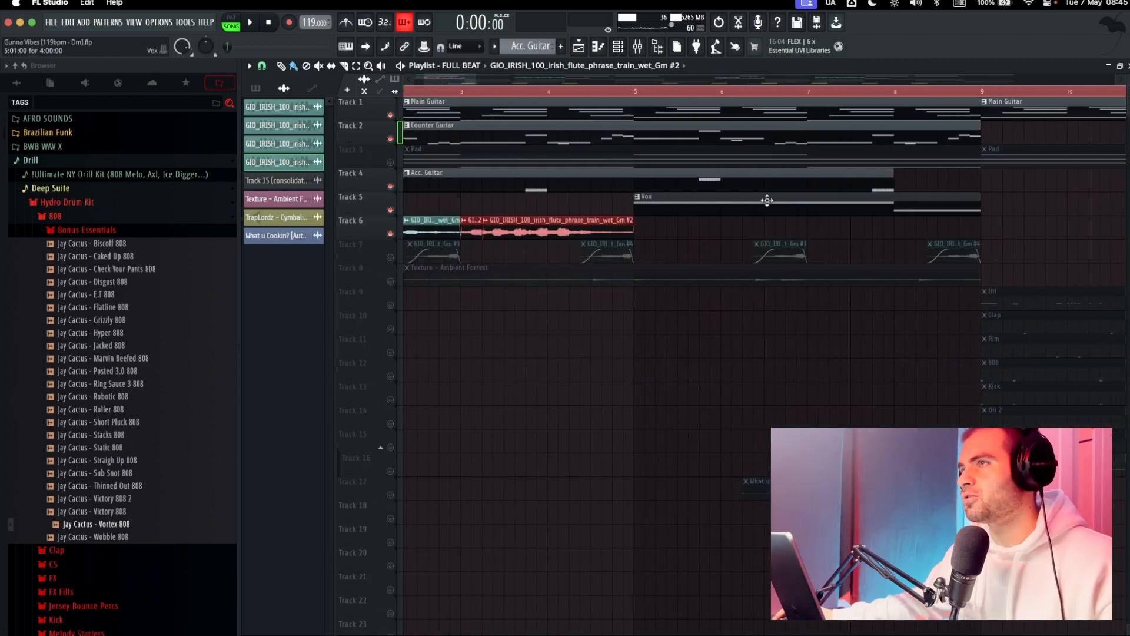
double_click(671, 207)
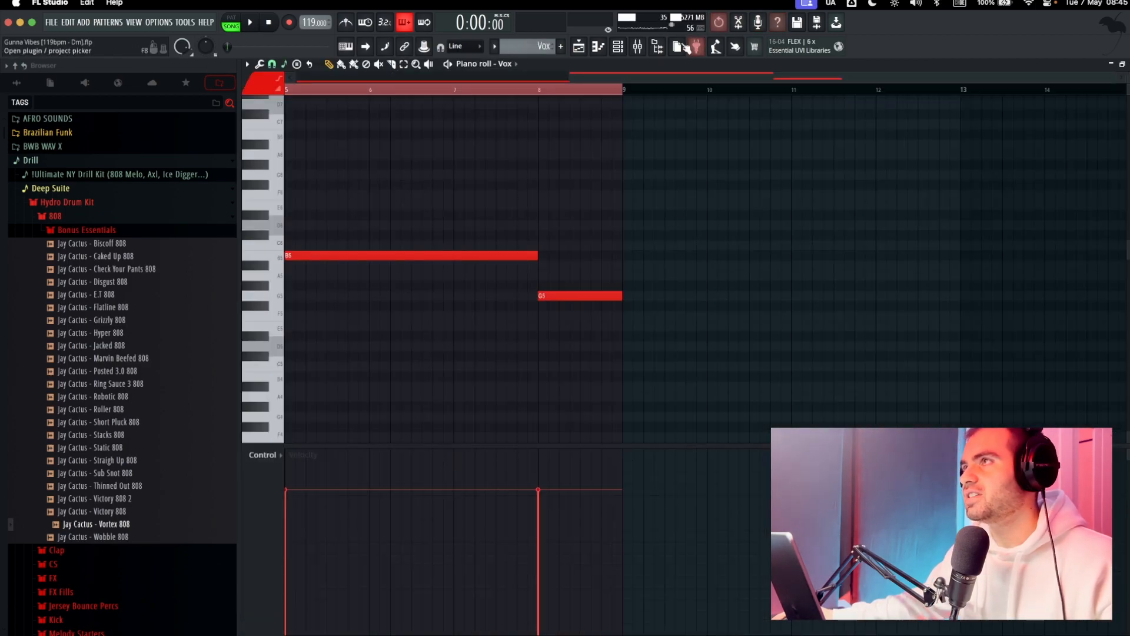
left_click(618, 48)
left_click_drag(638, 634, 653, 90)
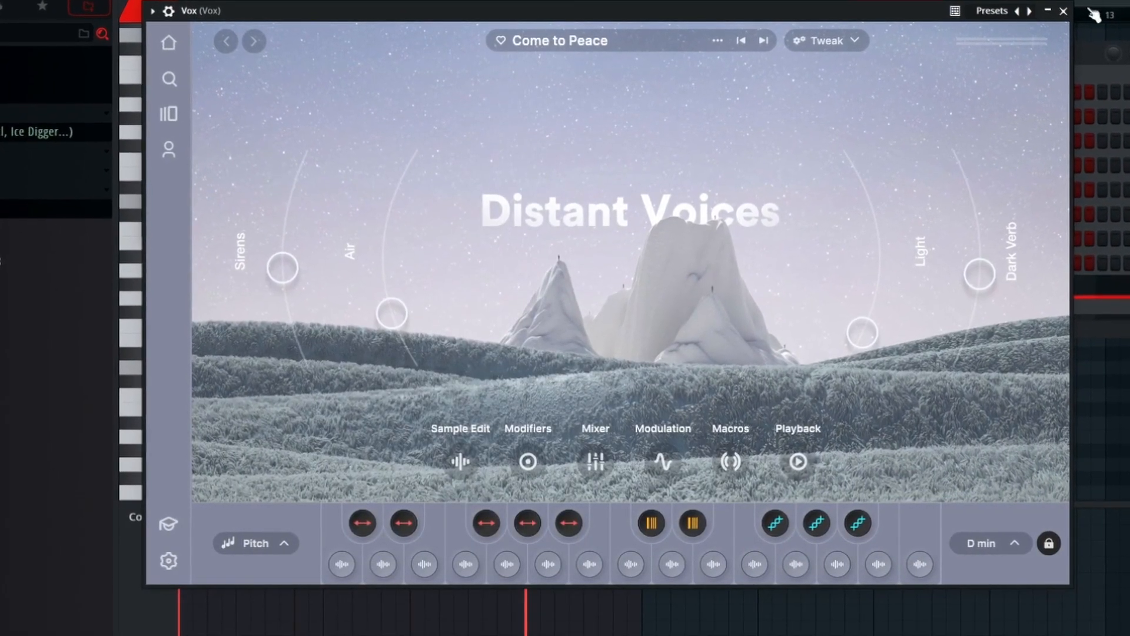
left_click(1077, 3)
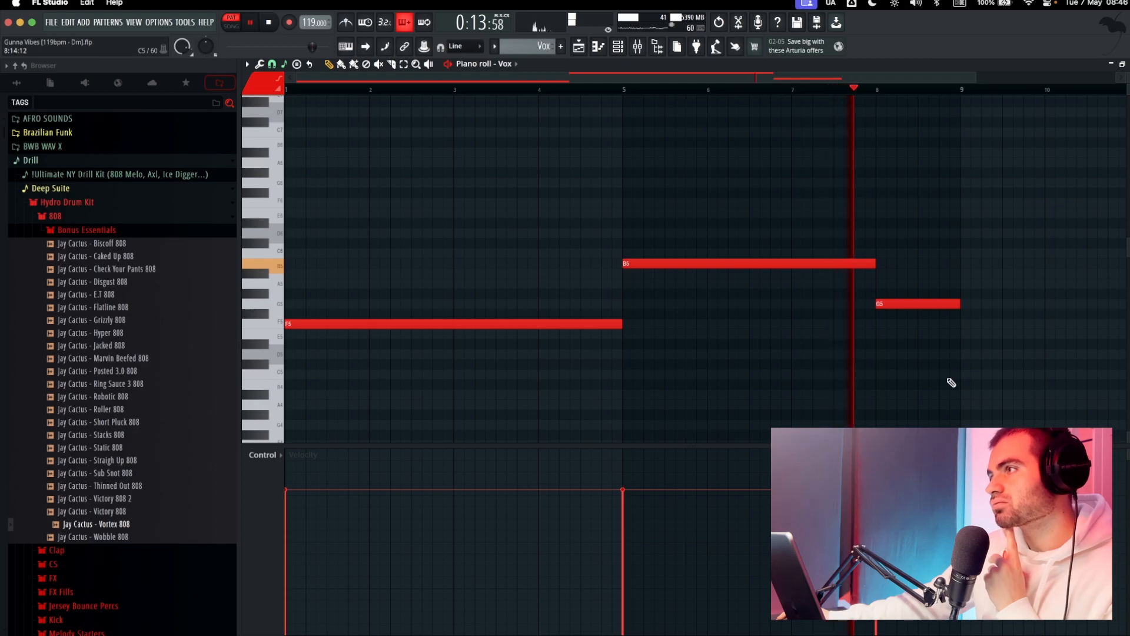
key("space")
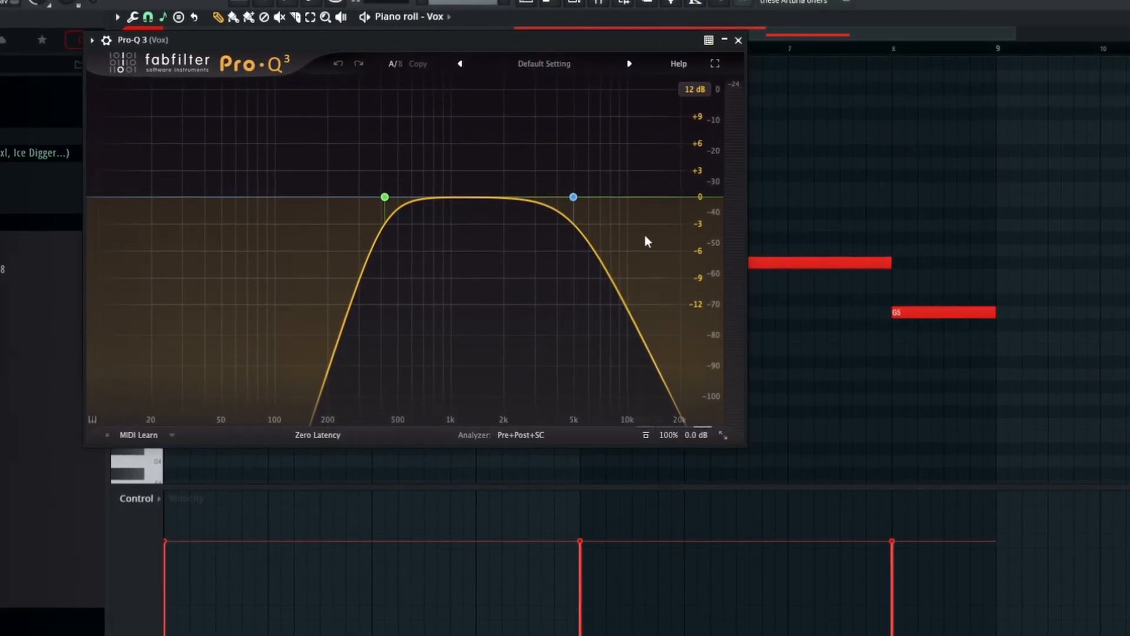
left_click(739, 40)
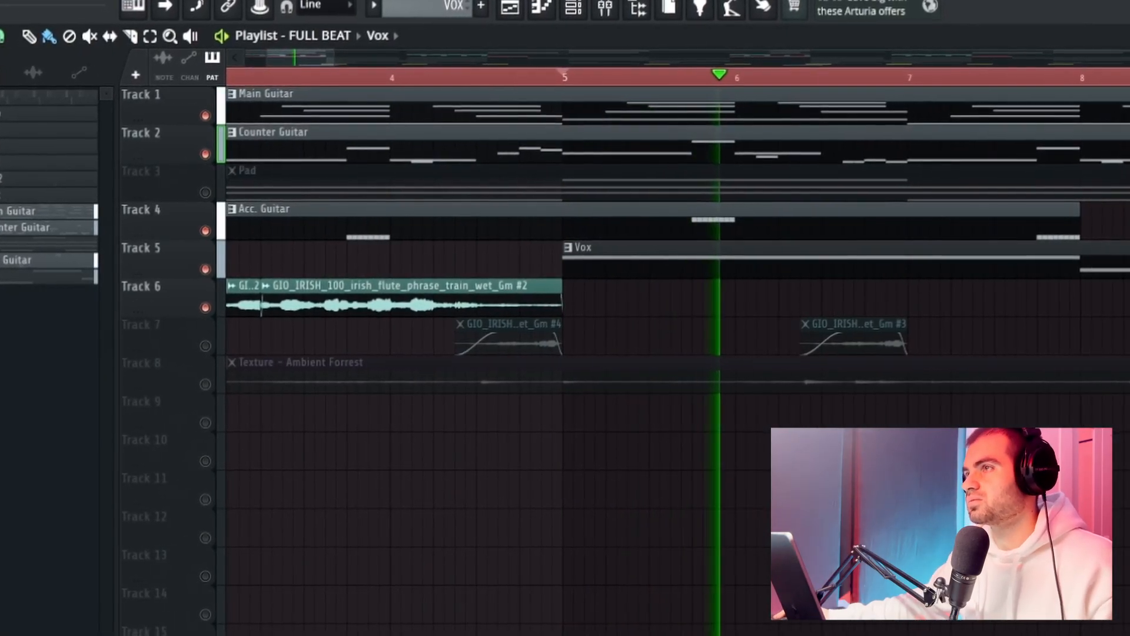
Play the arrangement from bar 5 to bar 9 and listen to the Vox with the guitars
scroll(691, 520, "right", 4)
scroll(787, 521, "down", 4)
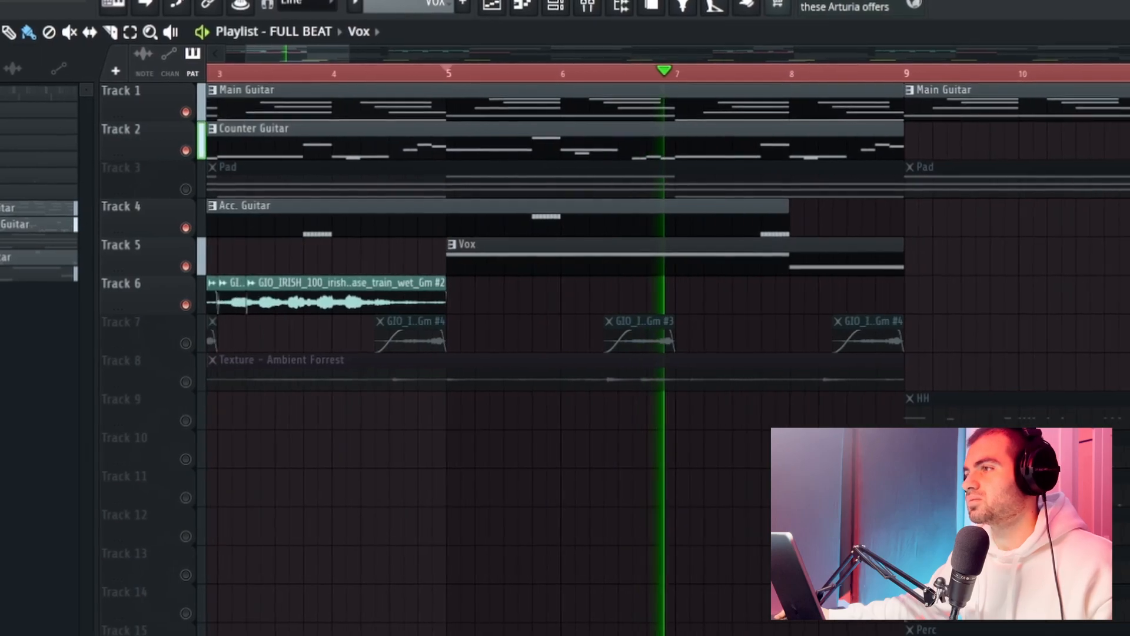
scroll(735, 542, "right", 3)
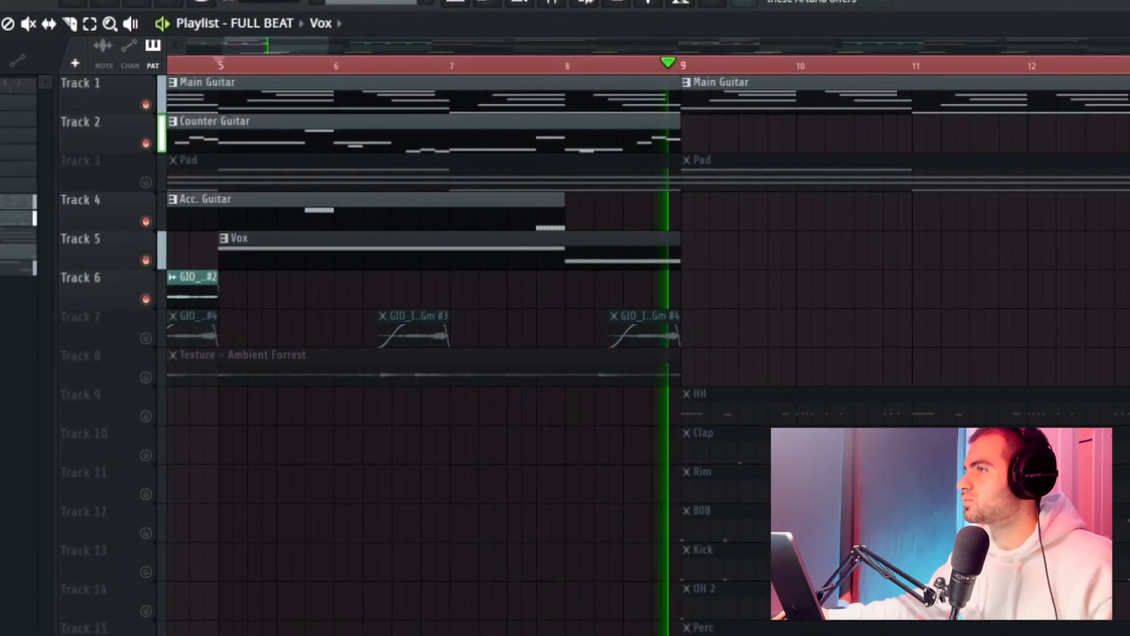
key("space")
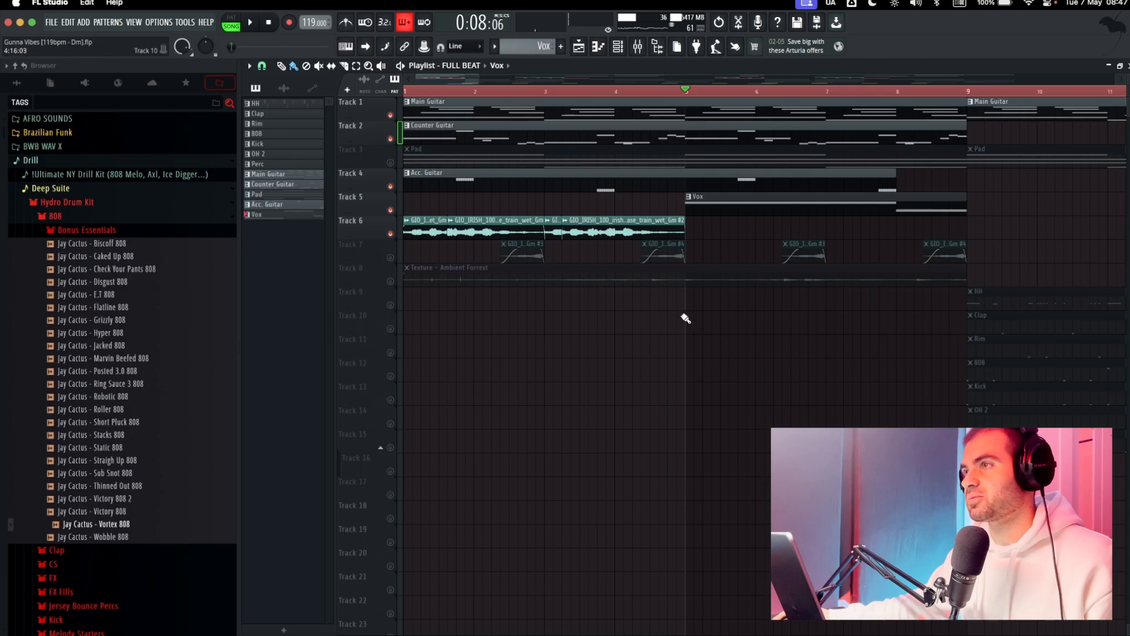
Enable Track 7 and select its four short flute clips within the first eight bars
left_click_drag(559, 258, 977, 260)
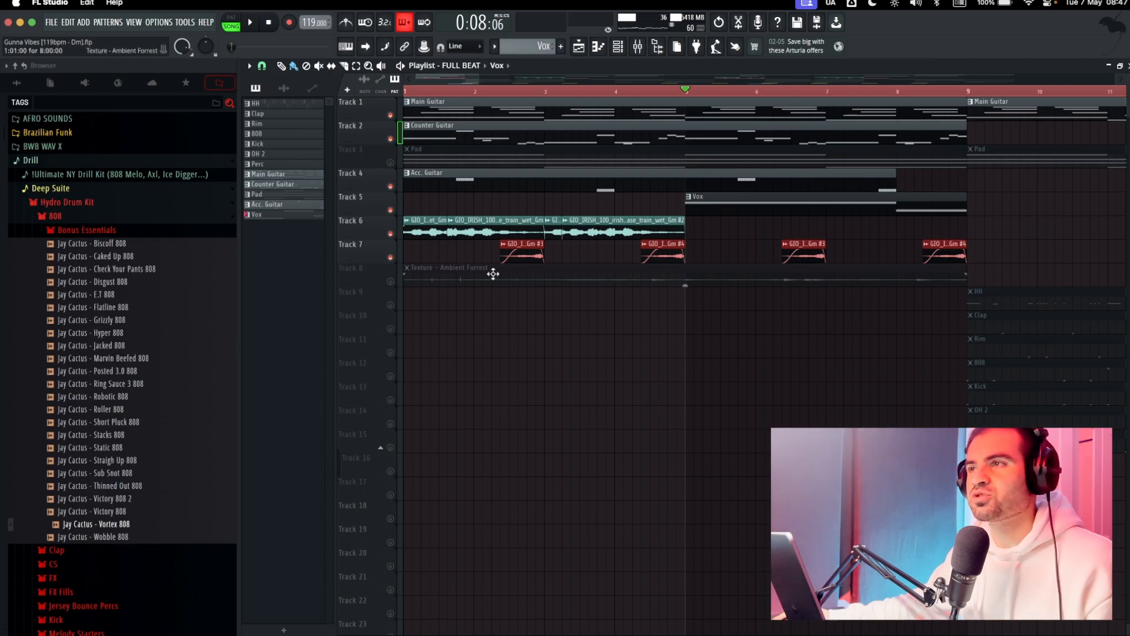
scroll(507, 268, "down", 4)
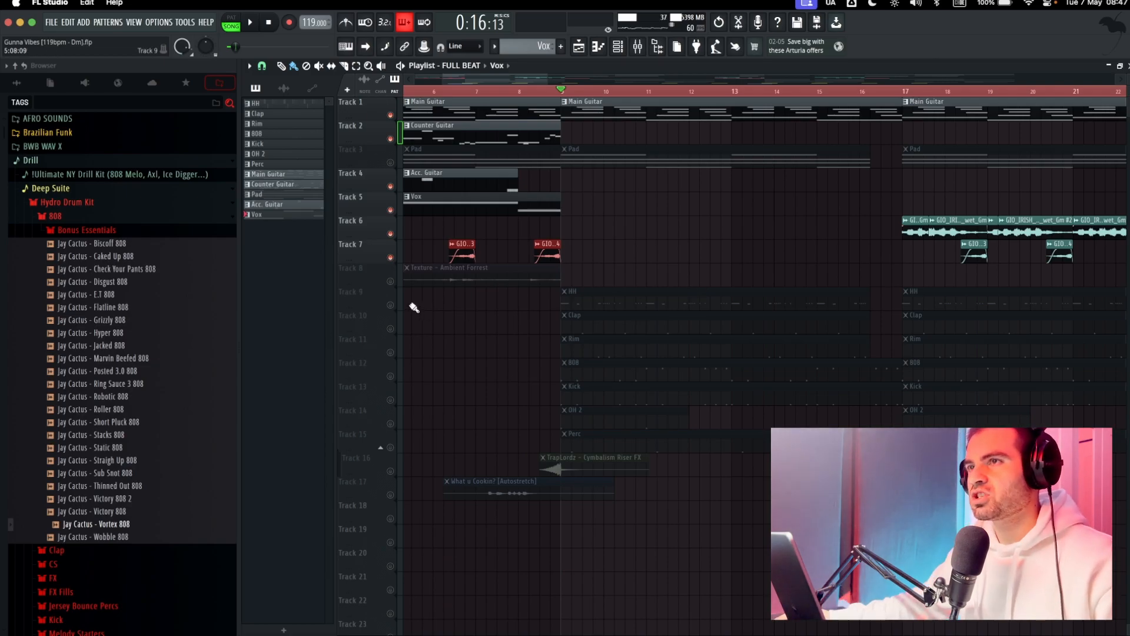
Enable the HH and Clap tracks and open both patterns in the piano roll to view their notes
right_click(391, 304)
double_click(623, 300)
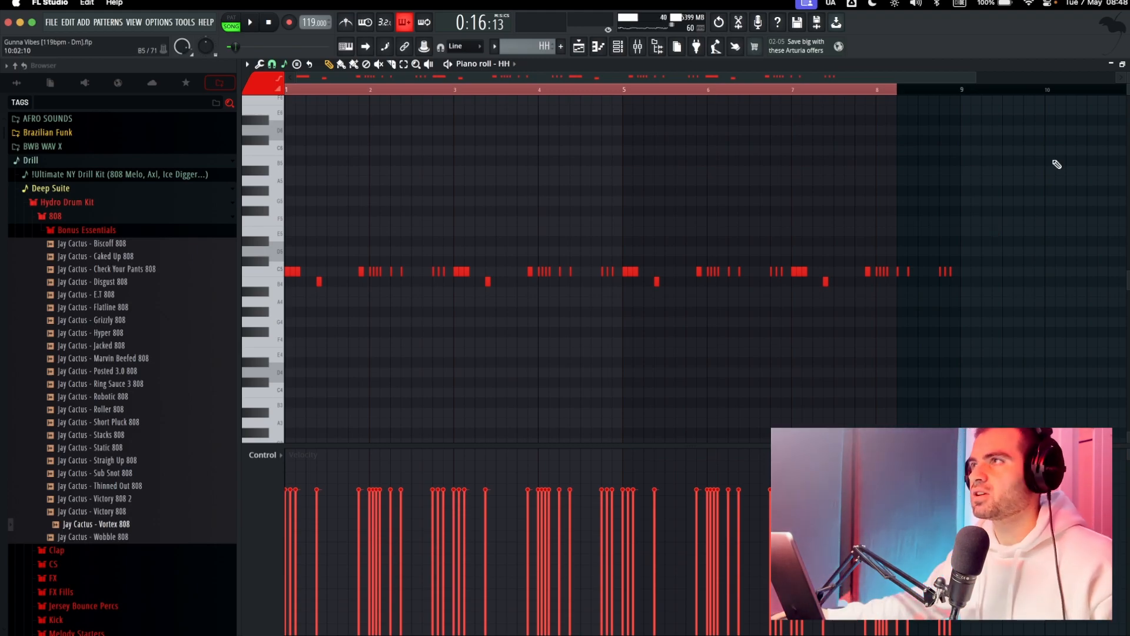
left_click(625, 49)
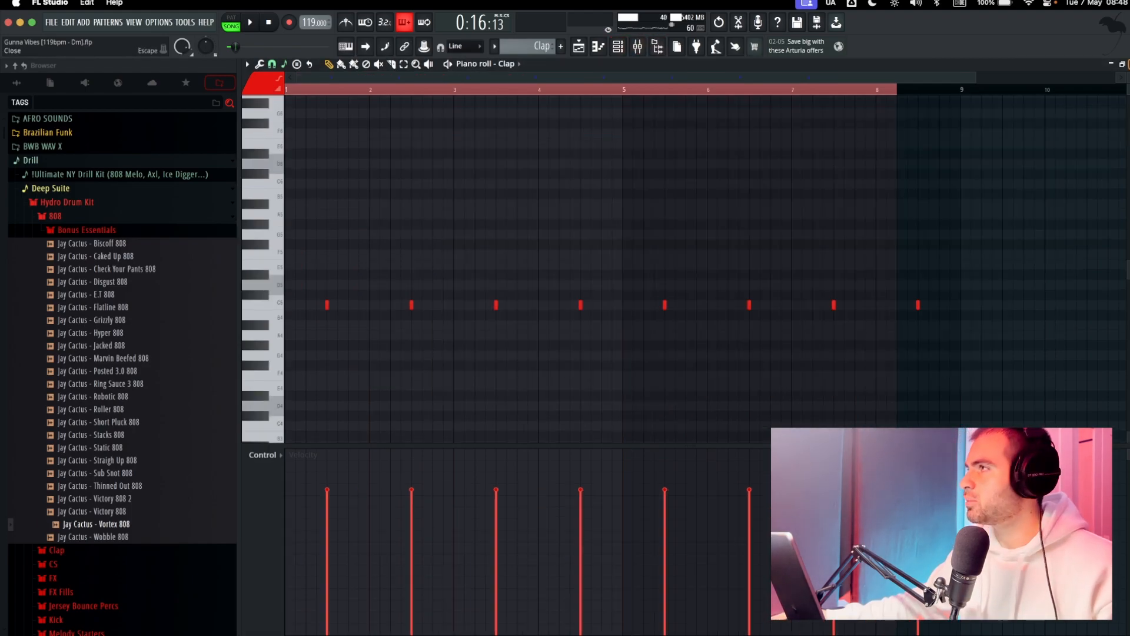
left_click(1128, 64)
double_click(690, 293)
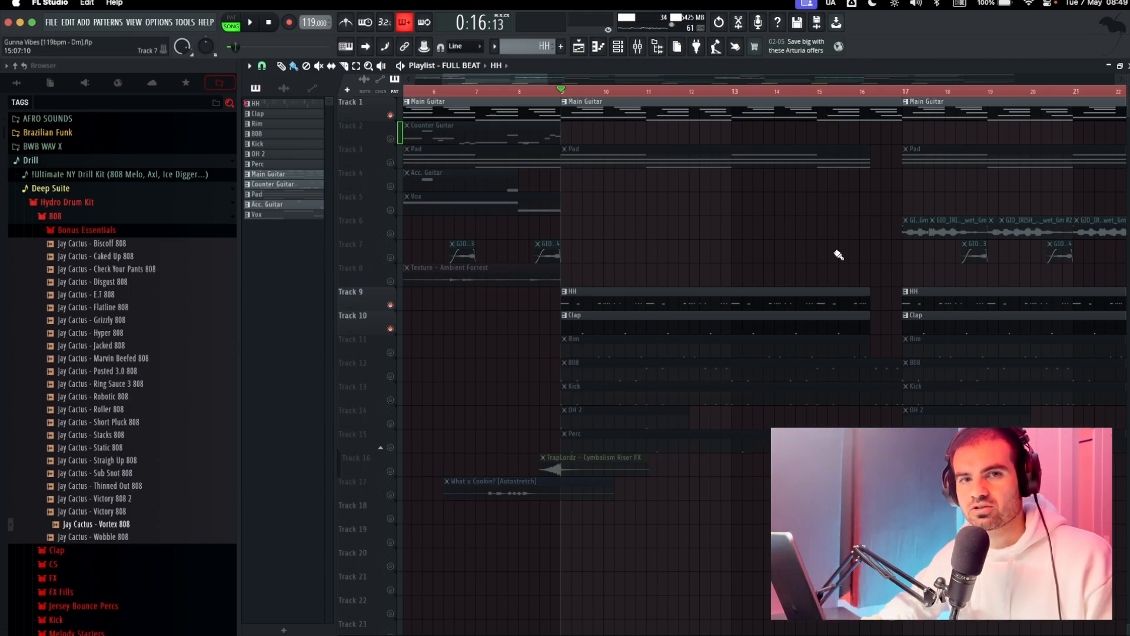
Enable Tracks 14 and 15, open the OH 2 pattern and audition its C5 sound
left_click_drag(390, 425, 391, 447)
double_click(591, 421)
left_click(277, 267)
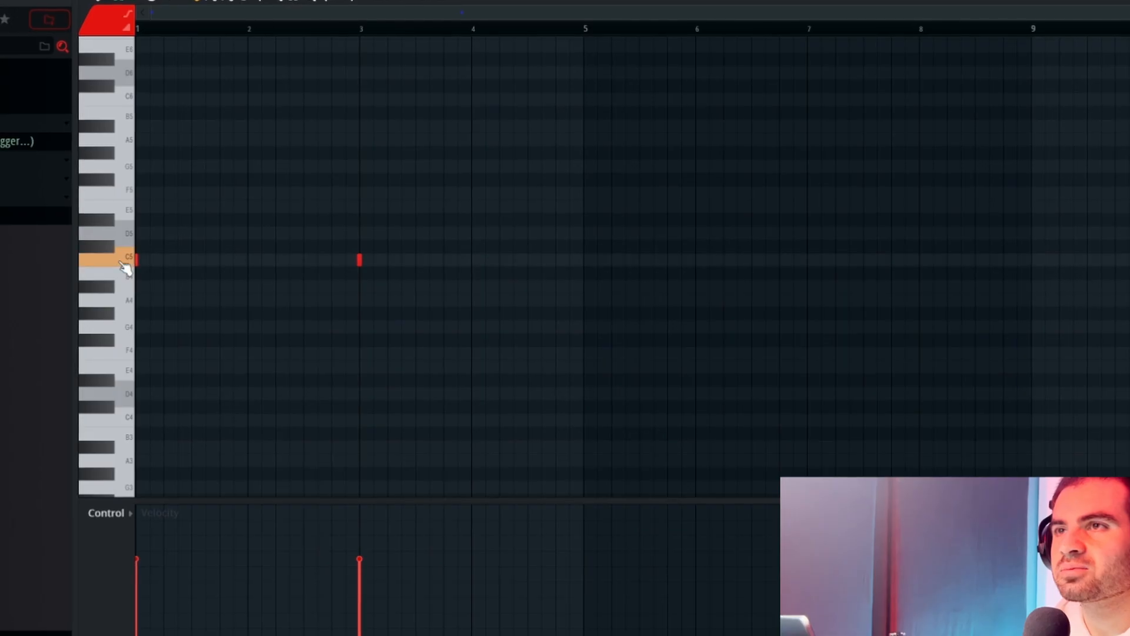
key("Escape")
Open the Perc pattern from Track 15, audition its sound and return to the playlist
double_click(550, 495)
left_click(96, 255)
key("Escape")
Enable Track 11, open the Rim pattern and audition its sound
left_click(266, 376)
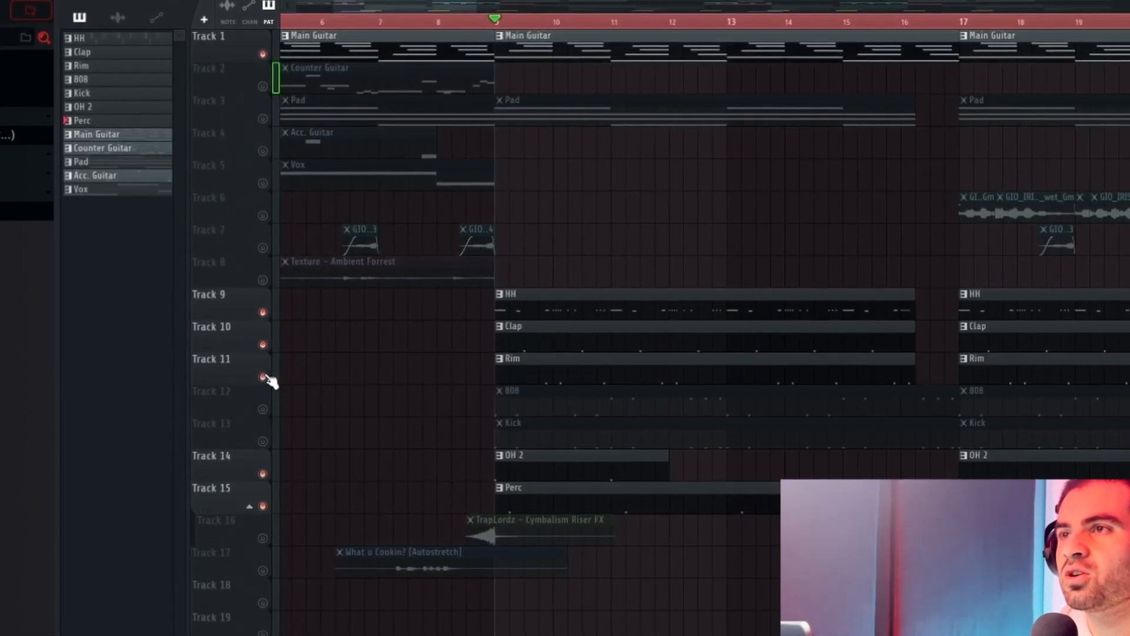
double_click(593, 361)
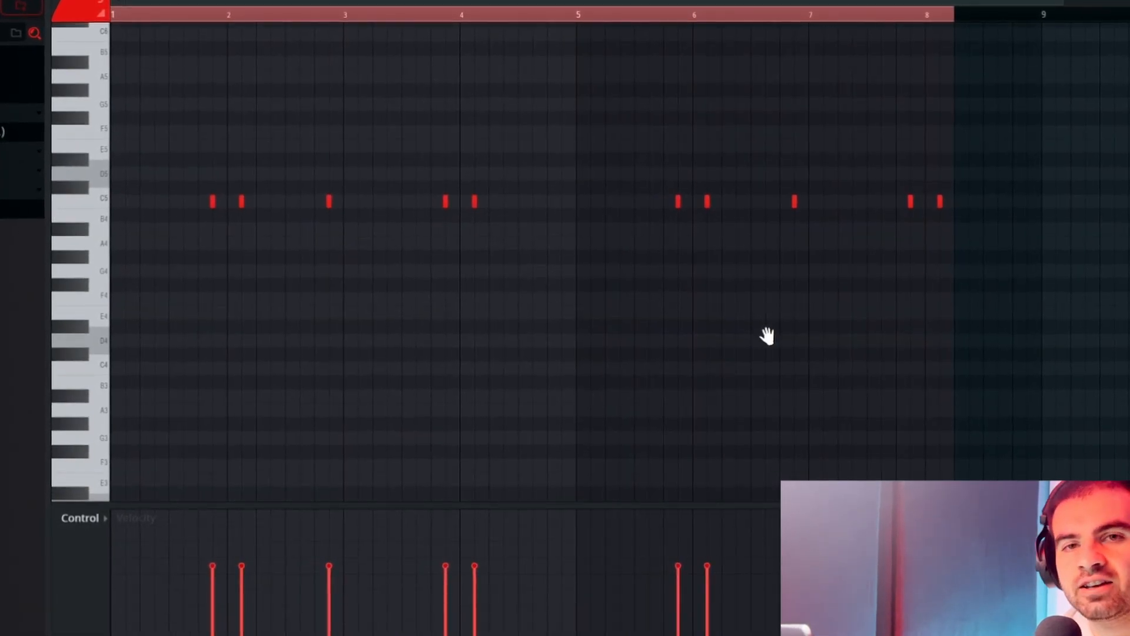
left_click(110, 255)
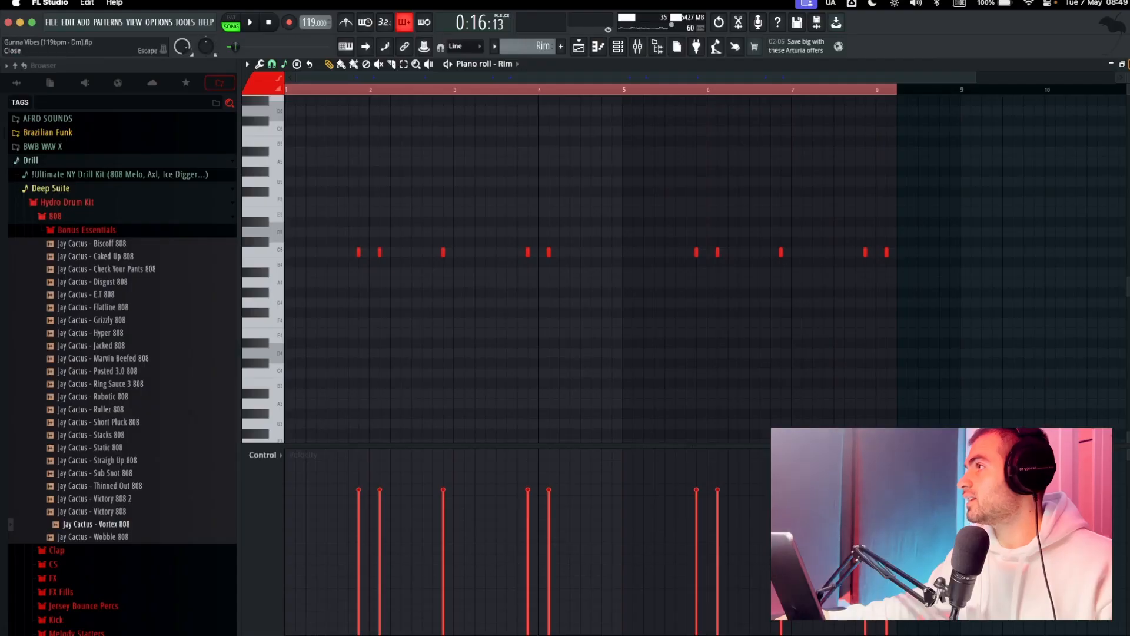
key("Escape")
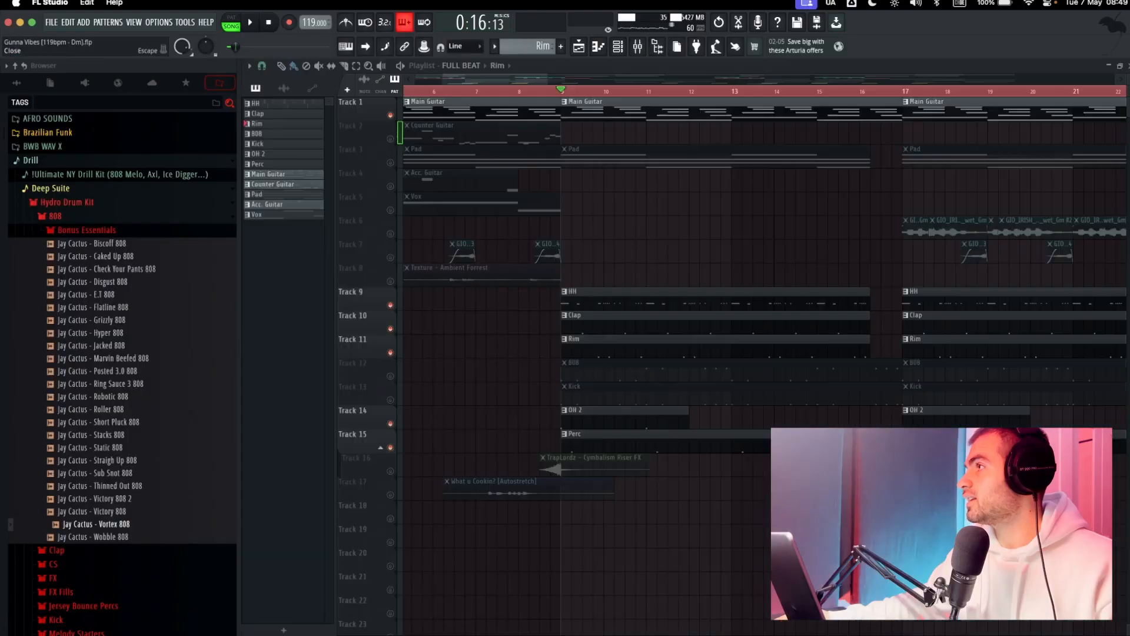
Play the arrangement from bar 9 and follow the Rim and Perc notes along with the main guitar and drums
key("space")
double_click(651, 352)
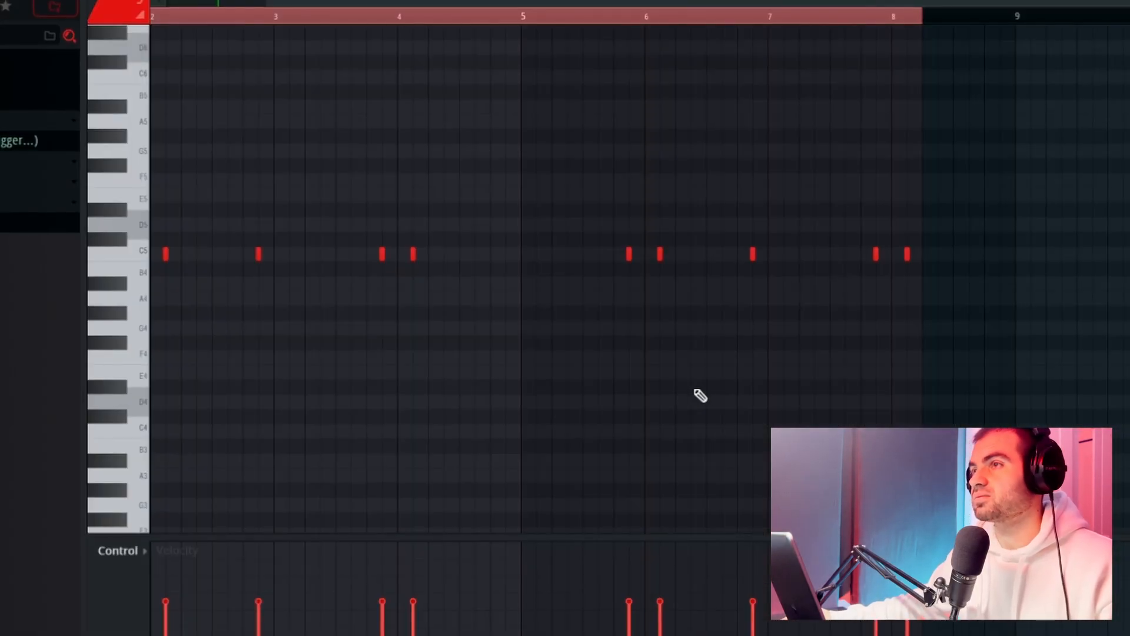
scroll(671, 339, "left", 3)
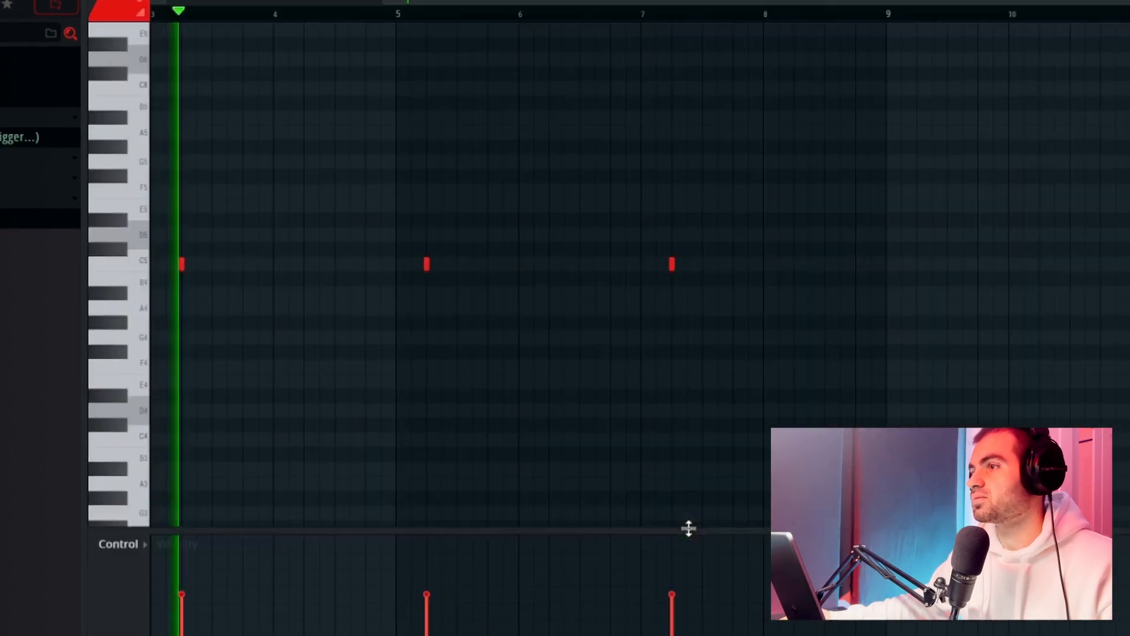
left_click_drag(659, 378, 940, 401)
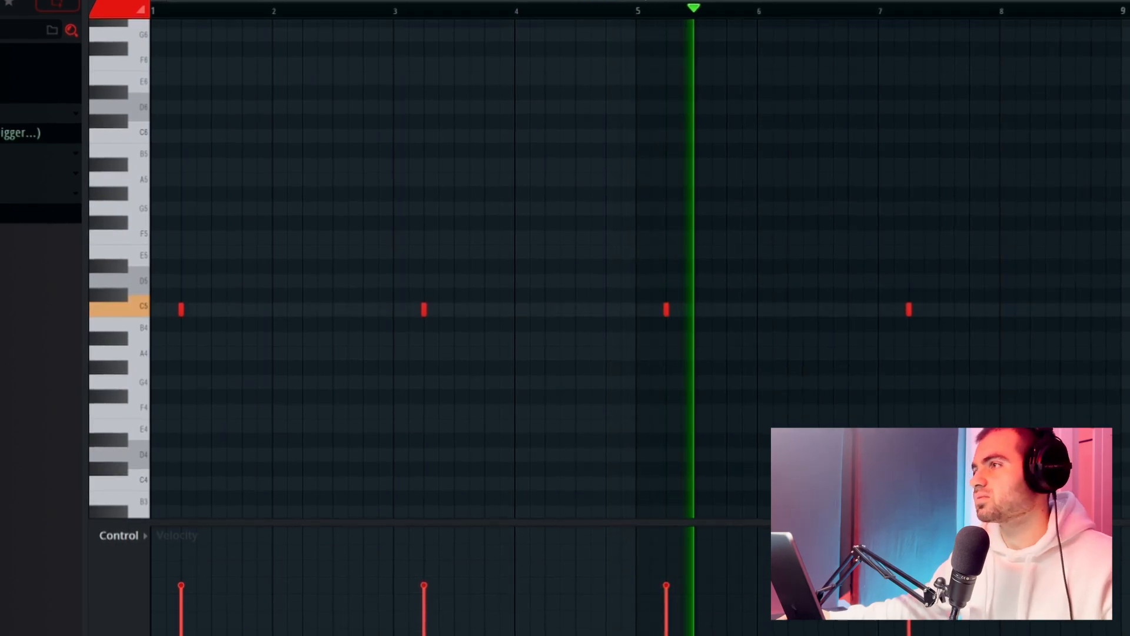
key("Escape")
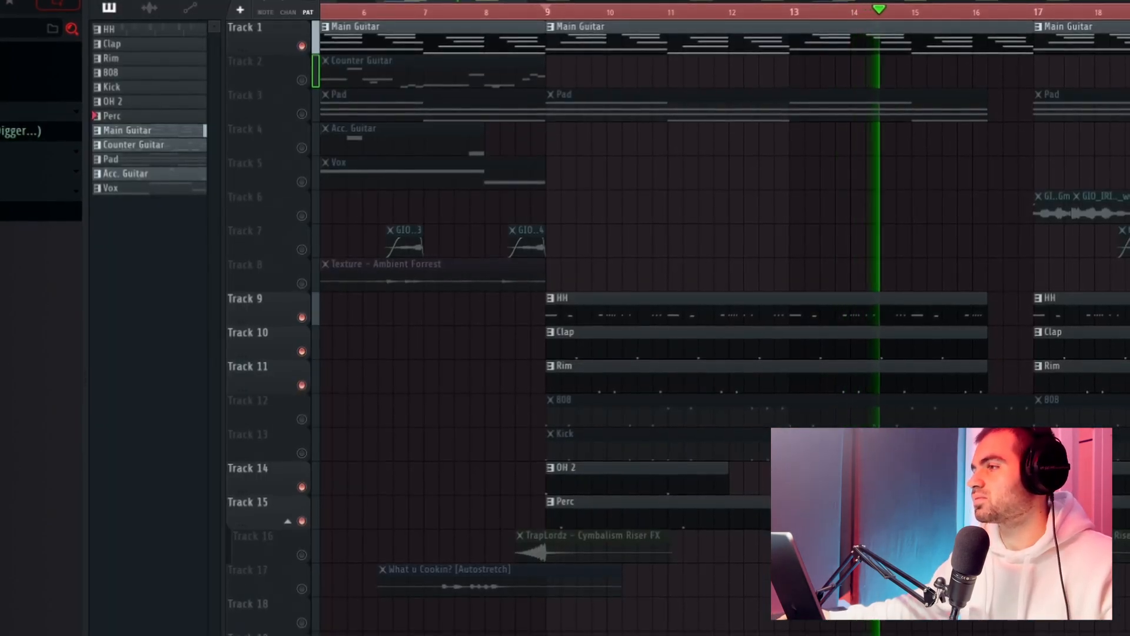
left_click_drag(1067, 418, 943, 416)
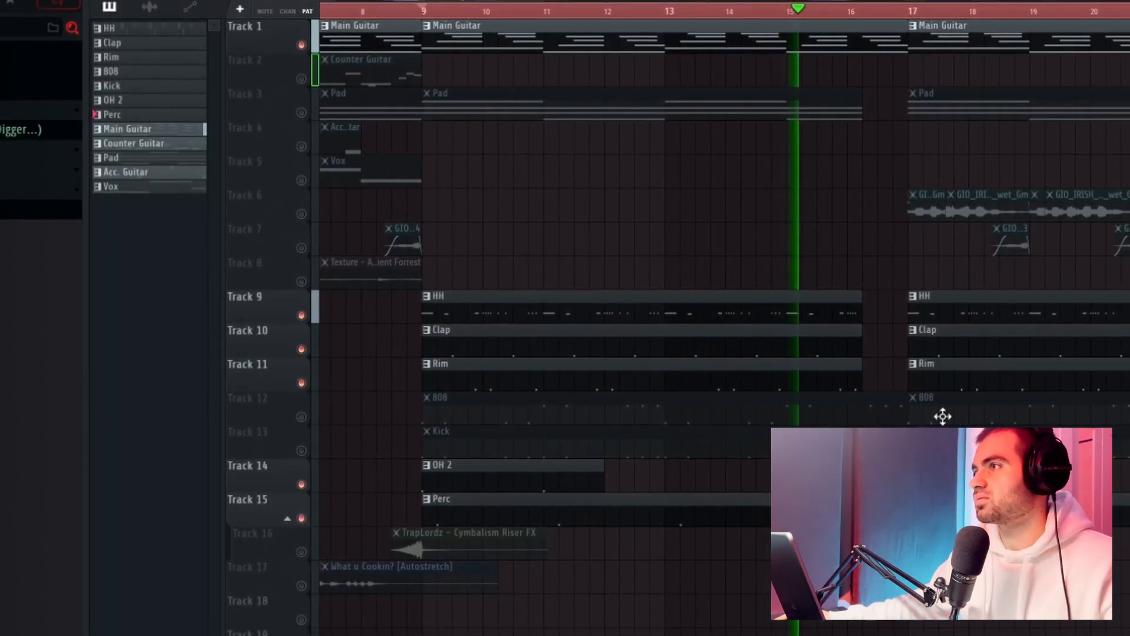
Open the 808 pattern in the piano roll and select its notes from the third one through the end of the pattern
scroll(942, 416, "down", 2)
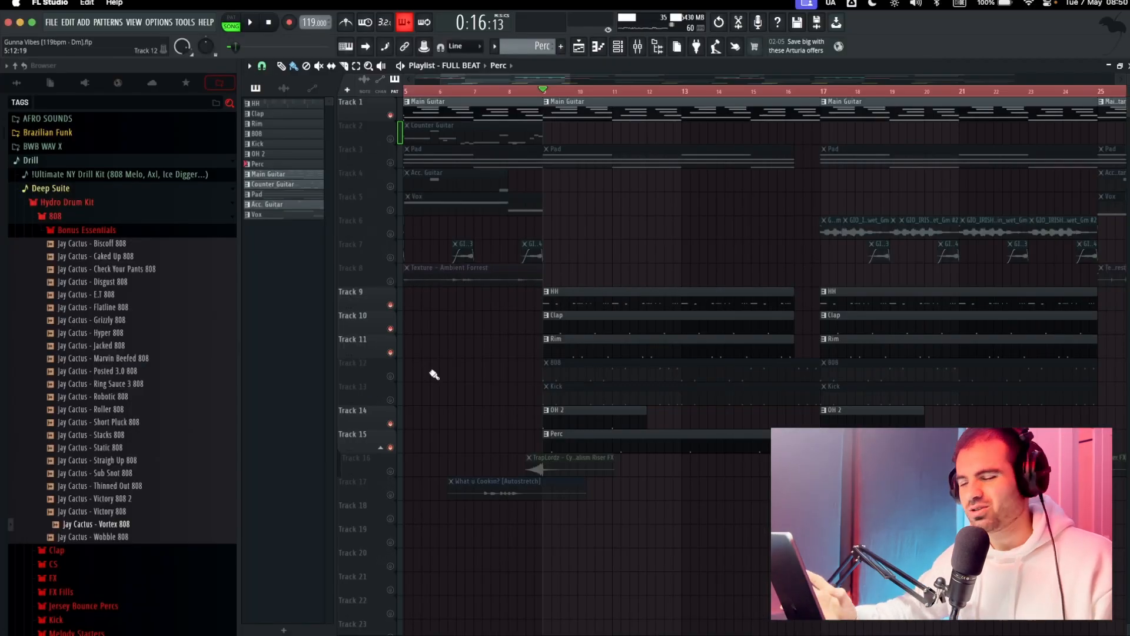
scroll(486, 410, "right", 2)
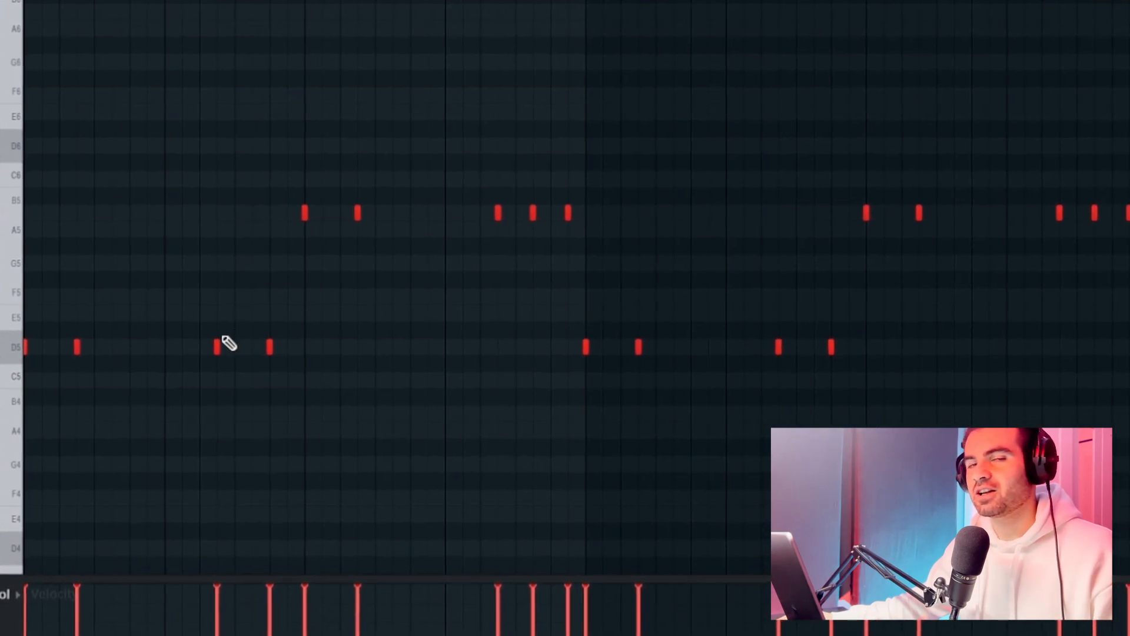
left_click_drag(135, 175, 1129, 415)
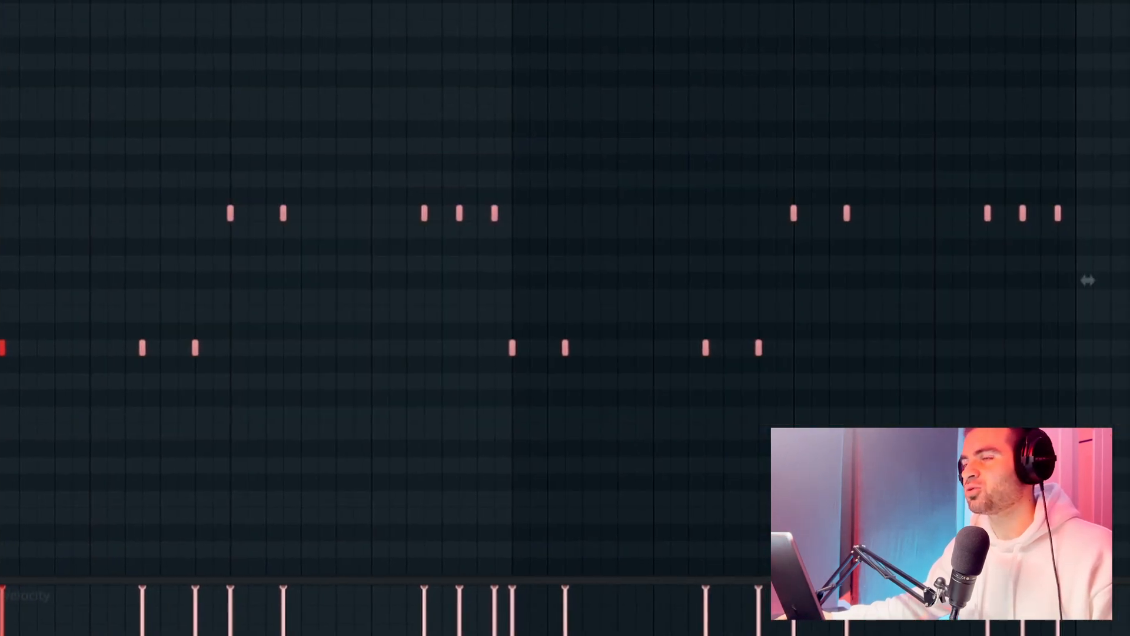
scroll(565, 288, "left", 1)
scroll(565, 289, "up", 1)
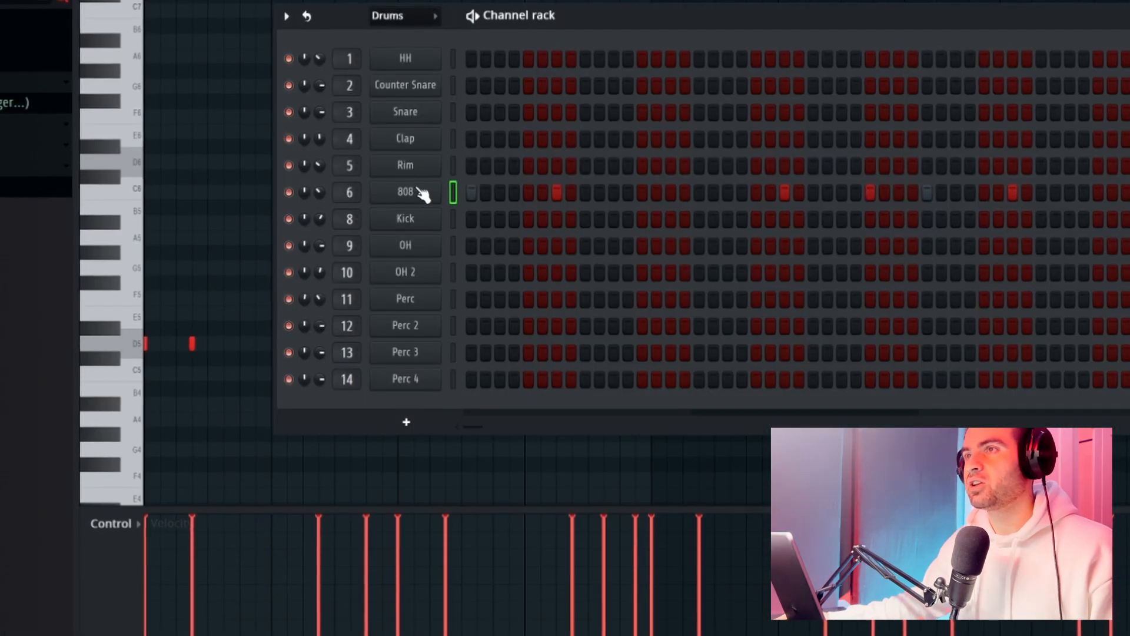
Inspect the 808 channel's sampler settings, close them and open the Kick pattern from Track 13 in the piano roll
left_click(406, 192)
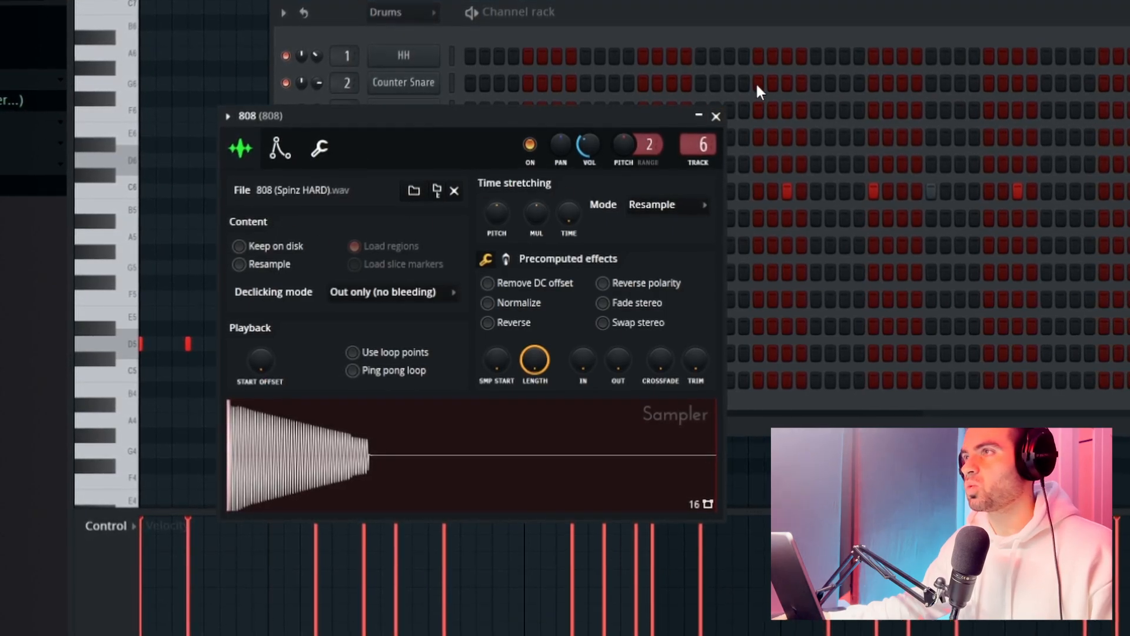
left_click(717, 115)
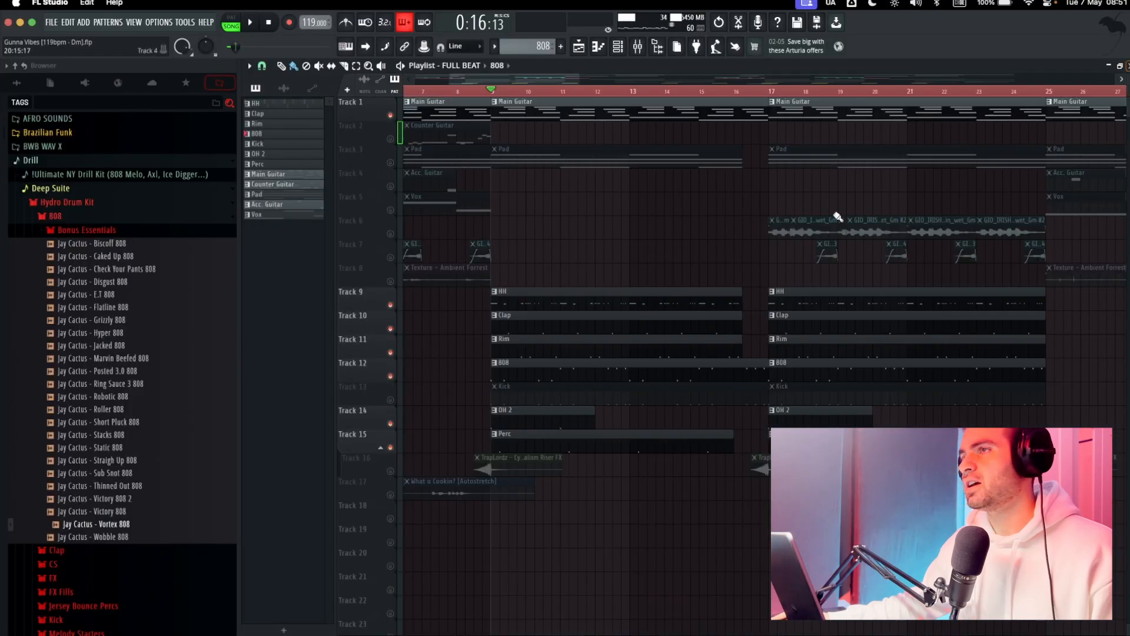
double_click(515, 388)
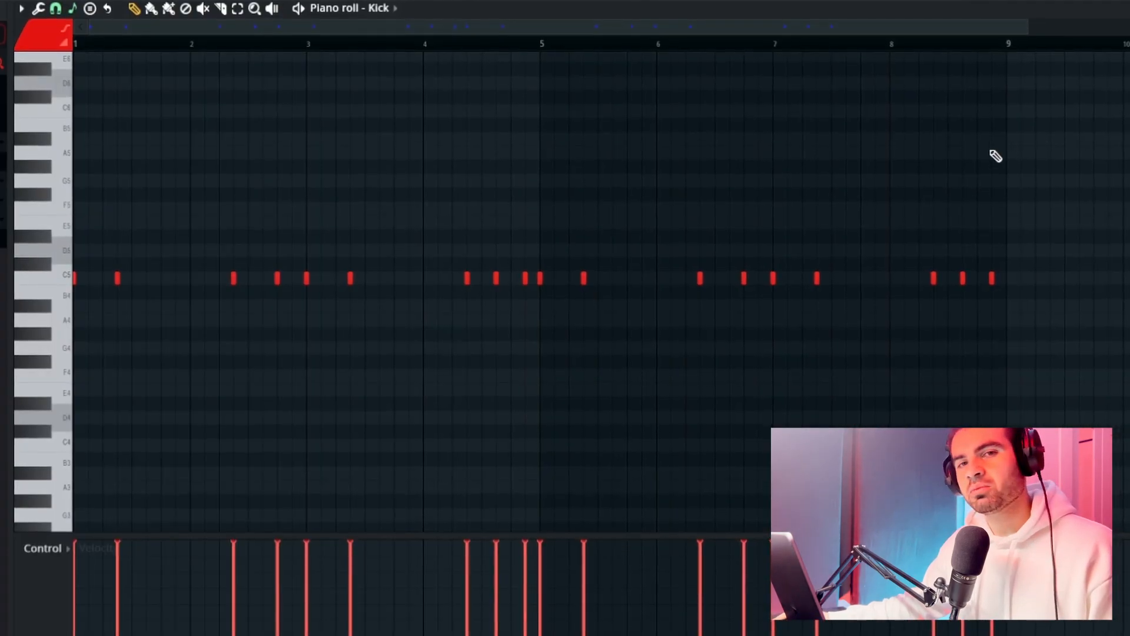